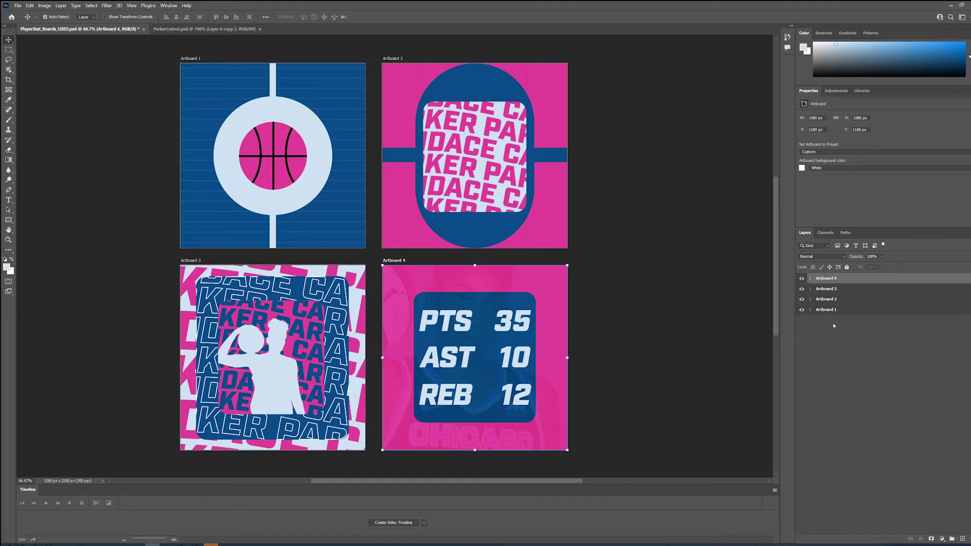
# Export all four artboards as 1080 x 1080 PNG files with transparency at 1x scale
pyautogui.keyDown('shift'); pyautogui.click(828, 310); pyautogui.keyUp('shift')
pyautogui.click(19, 6)
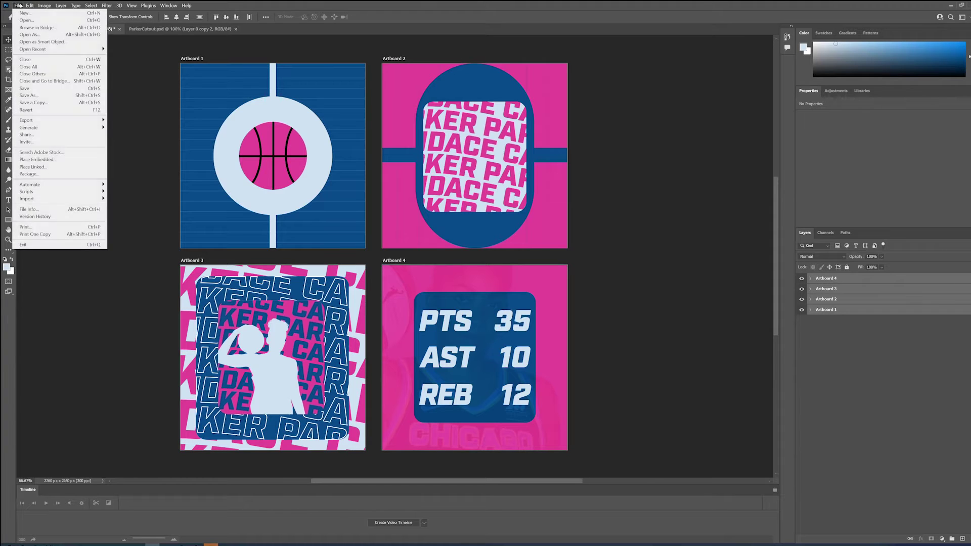
pyautogui.moveTo(61, 121)
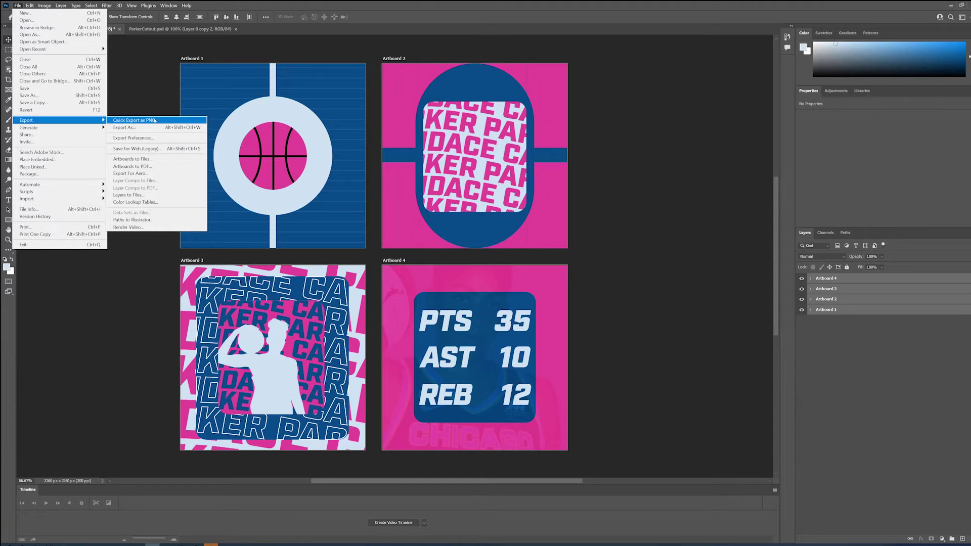
pyautogui.click(130, 128)
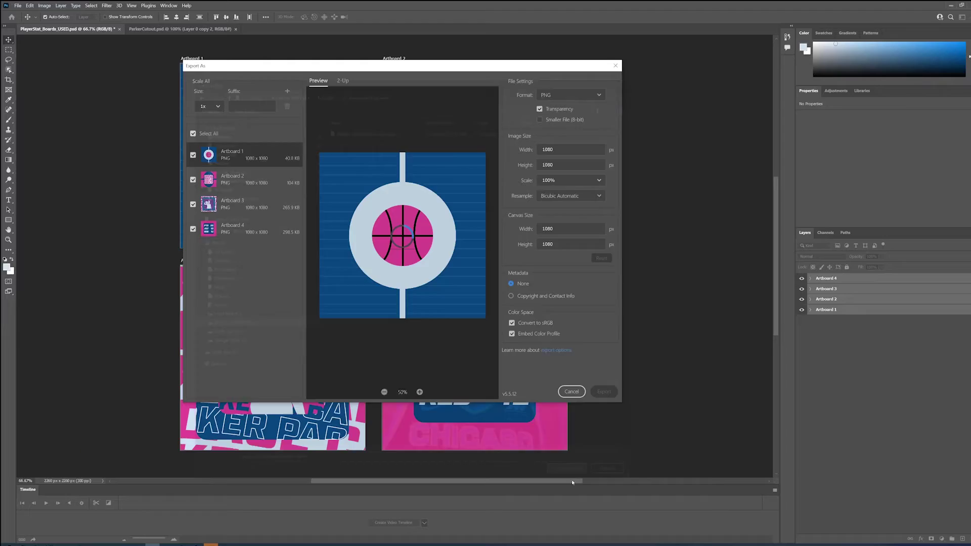
pyautogui.click(834, 524)
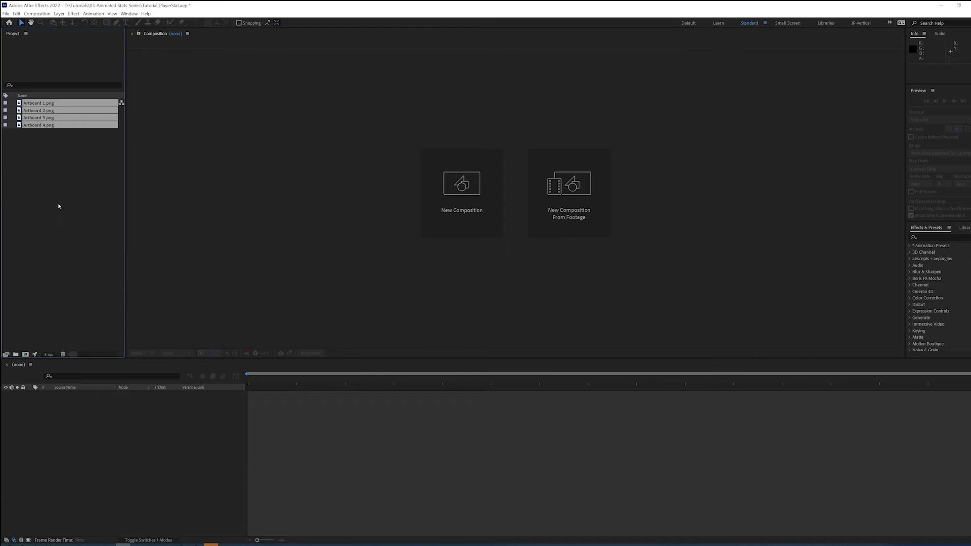
# In After Effects, start a new composition named "Stat graphic Tutorial Series"
pyautogui.click(58, 206)
pyautogui.click(25, 355)
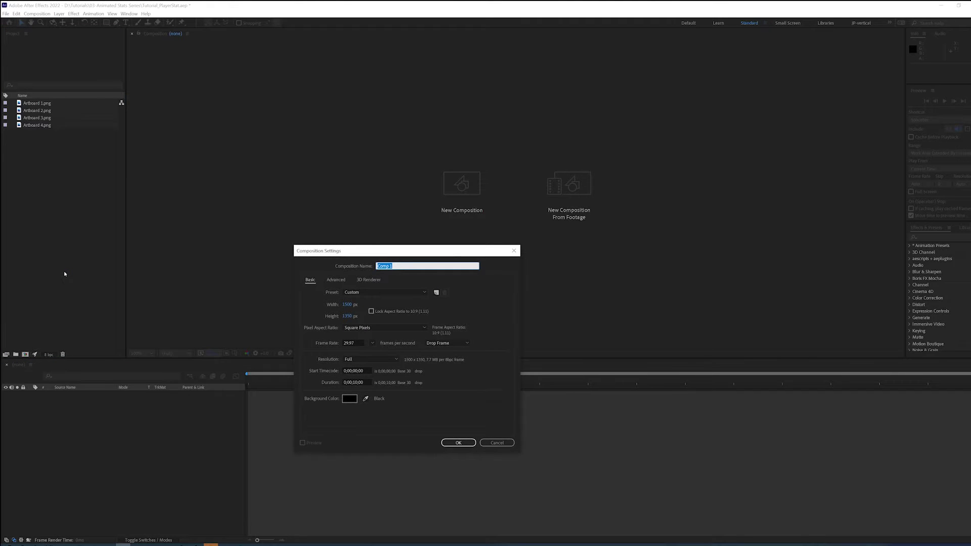
pyautogui.write('Tutorial Series')
pyautogui.press('Home')
pyautogui.write('Stat graphic')
# Set the new composition to 1080 x 1080 px with a duration of 8 seconds and create it
pyautogui.click(344, 304)
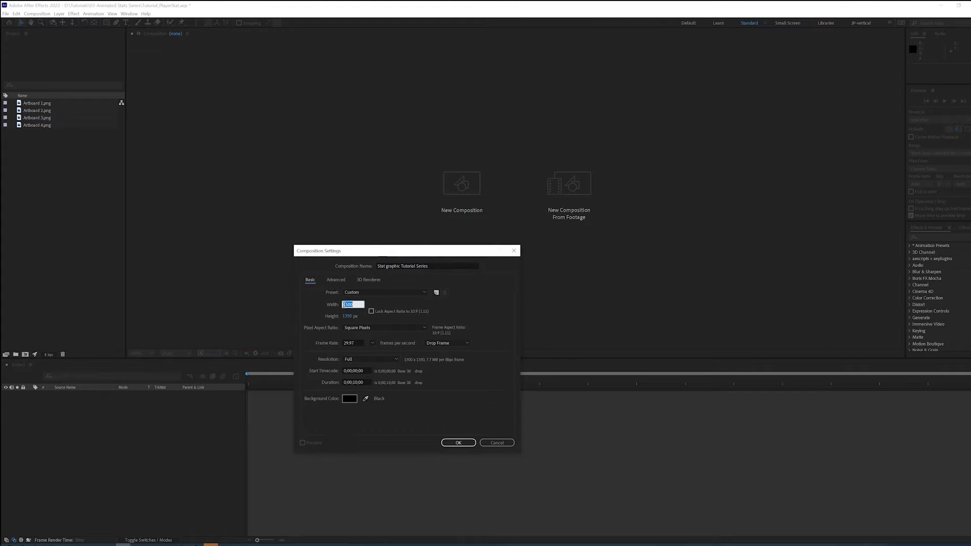
pyautogui.write('1080')
pyautogui.click(348, 317)
pyautogui.write('1080')
pyautogui.click(322, 336)
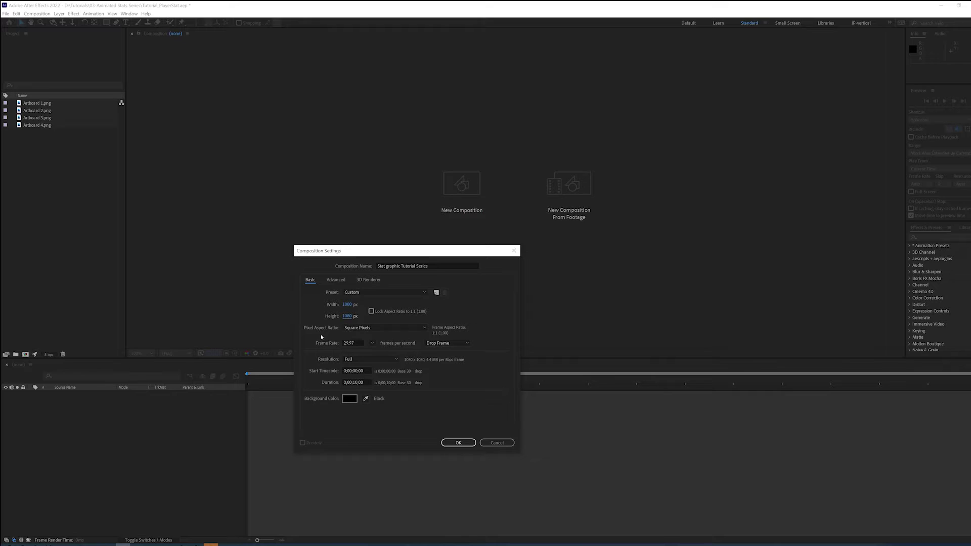
pyautogui.click(358, 383)
pyautogui.click(464, 443)
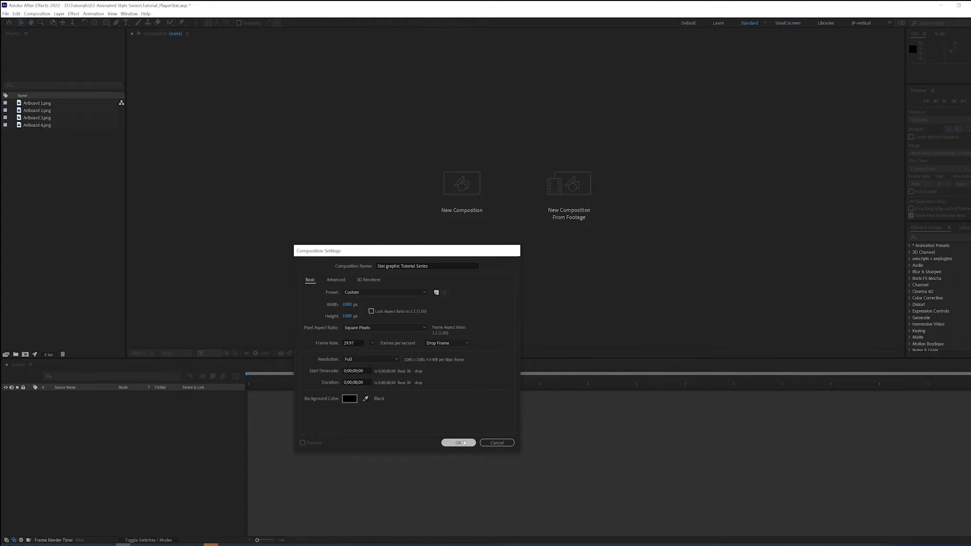
pyautogui.click(458, 443)
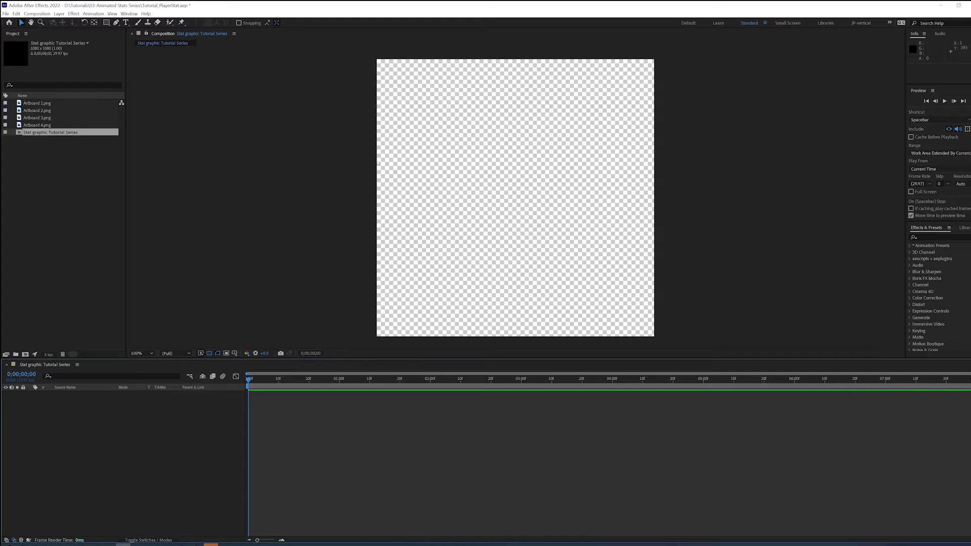
# Create a project folder named "Artboards"
pyautogui.click(36, 103)
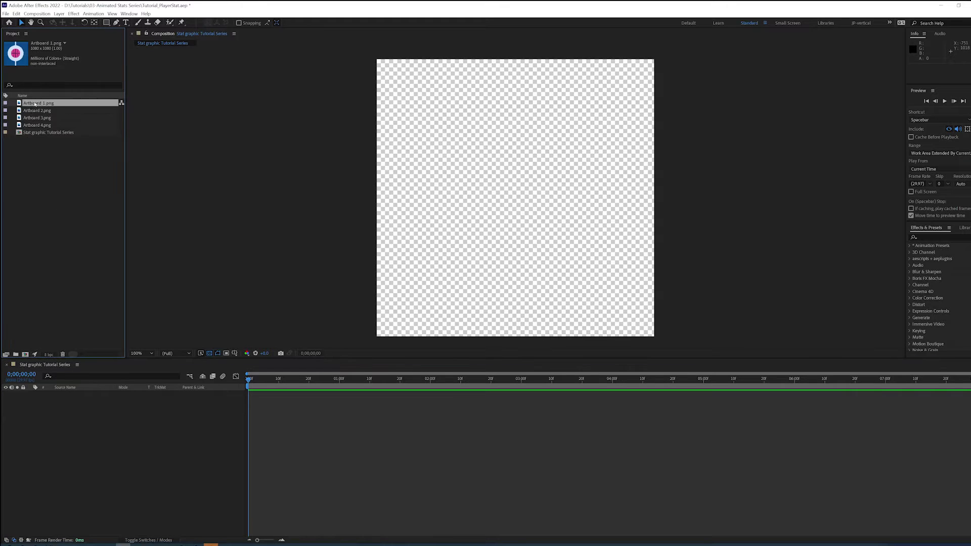
pyautogui.click(16, 355)
pyautogui.write('Artboardxds')
pyautogui.press('Return')
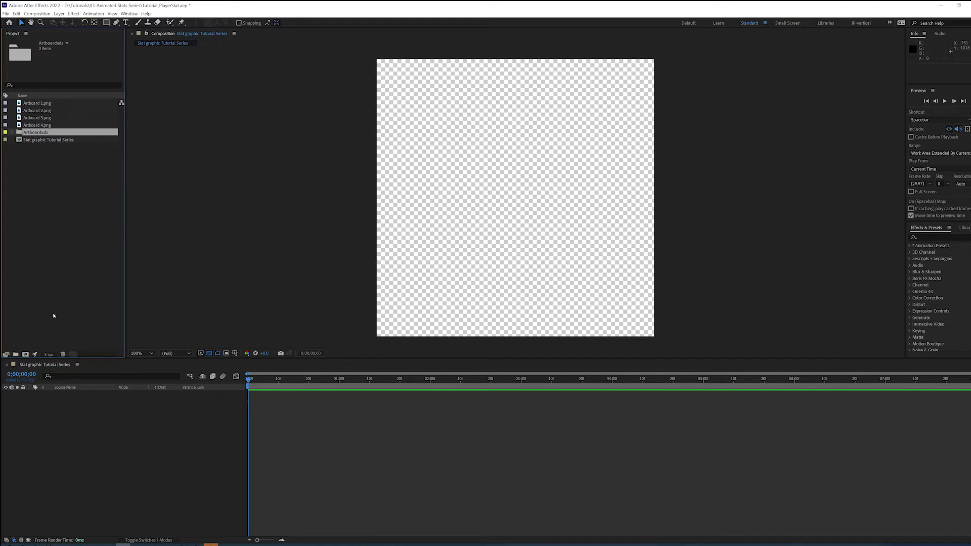
pyautogui.press('Return')
pyautogui.press('Left')
pyautogui.press('BackSpace')
pyautogui.press('BackSpace')
pyautogui.press('Return')
# Move the four Artboard PNG files into the Artboards folder
pyautogui.click(33, 126)
pyautogui.keyDown('shift'); pyautogui.click(37, 103); pyautogui.keyUp('shift')
pyautogui.moveTo(36, 126); pyautogui.dragTo(37, 133)
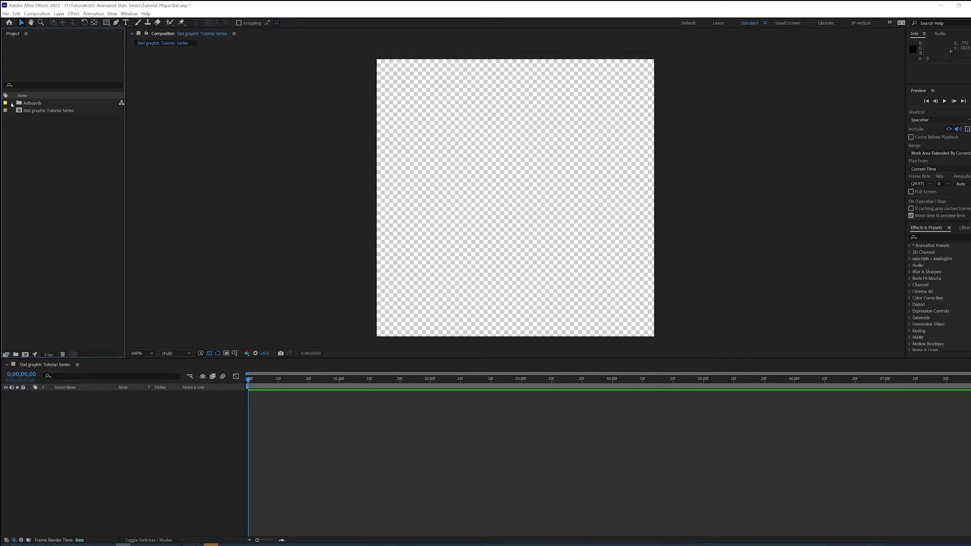
# Add the four Artboard PNGs from the Artboards folder as layers in the Stat graphic Tutorial Series composition
pyautogui.click(12, 103)
pyautogui.click(43, 111)
pyautogui.keyDown('shift'); pyautogui.click(47, 133); pyautogui.keyUp('shift')
pyautogui.moveTo(47, 133); pyautogui.dragTo(48, 419)
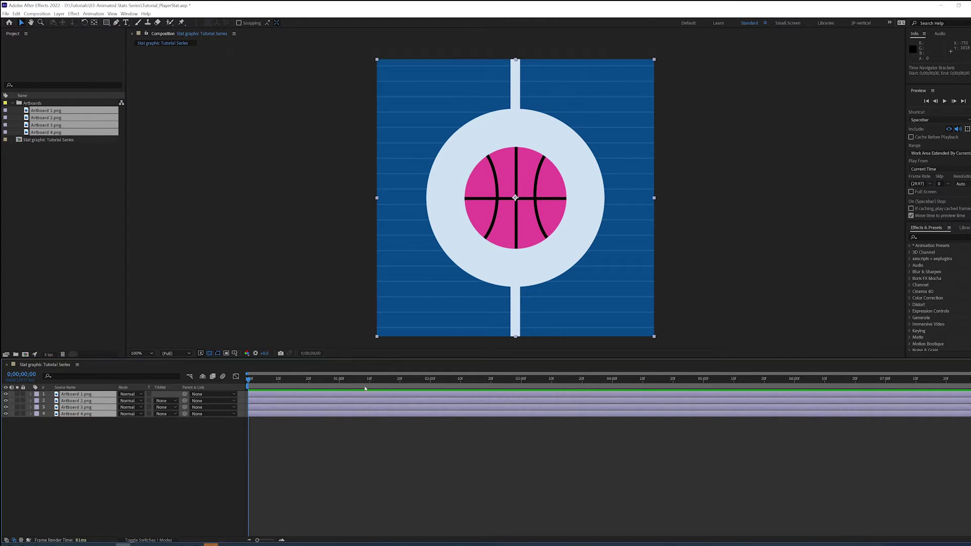
# Trim the end of all four artboard layers to the 1-second mark
pyautogui.click(340, 380)
pyautogui.hotkey('alt', ']')
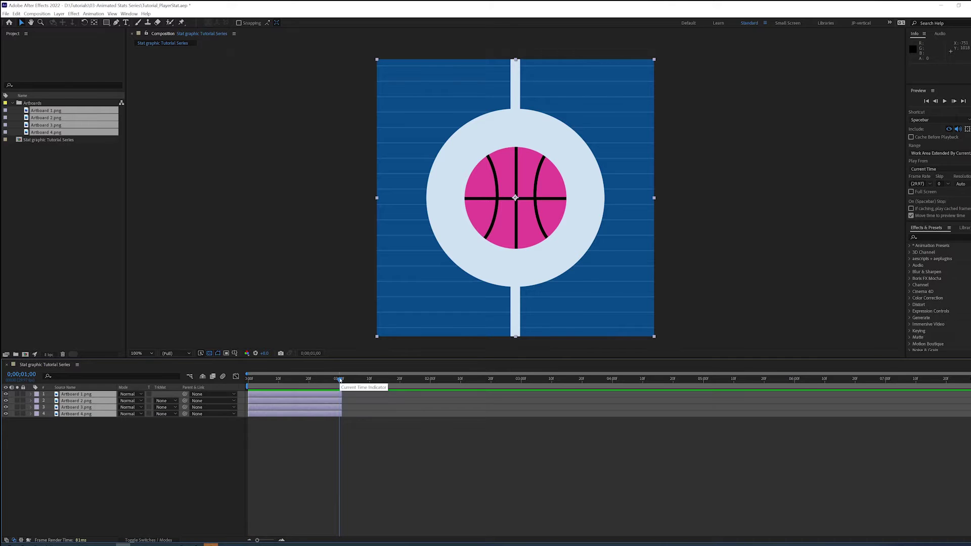
pyautogui.click(147, 450)
# Arrange the Artboard 2, 3 and 4 layers back to back after Artboard 1, extending Artboard 4 to the composition's end
pyautogui.click(75, 401)
pyautogui.moveTo(289, 401); pyautogui.dragTo(383, 401)
pyautogui.moveTo(290, 407); pyautogui.dragTo(479, 409)
pyautogui.moveTo(299, 413); pyautogui.dragTo(893, 407)
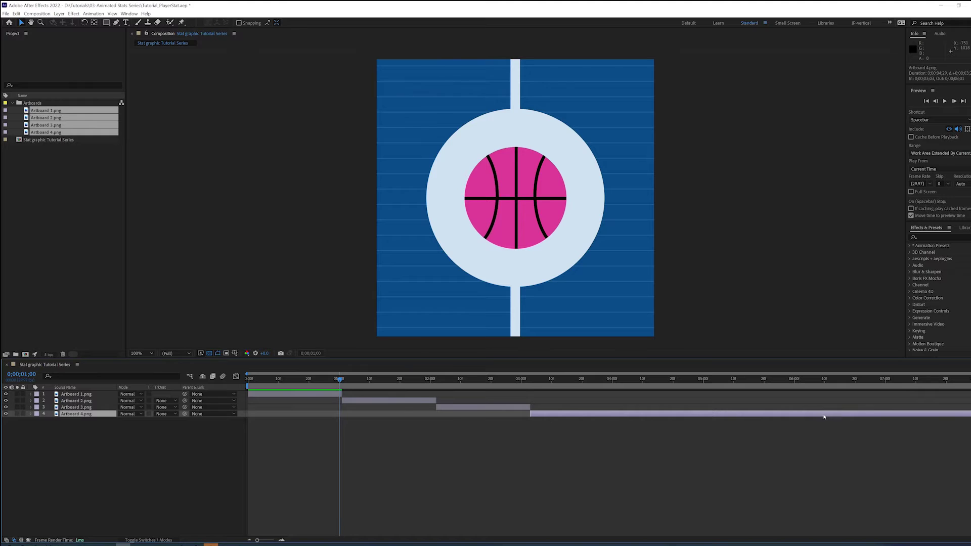
# Preview the artboard sequence from the start of the composition and return to the first frame
pyautogui.moveTo(307, 380); pyautogui.dragTo(248, 379)
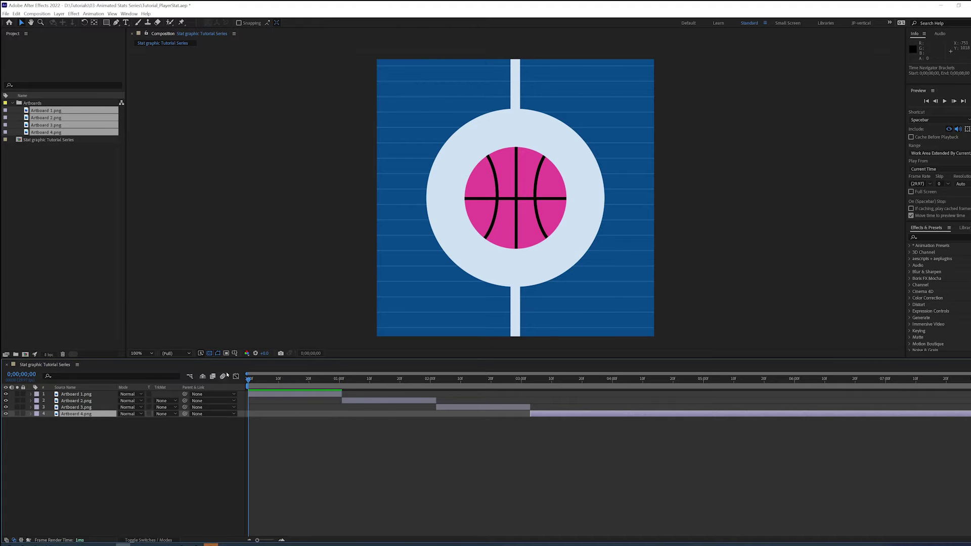
pyautogui.press('space')
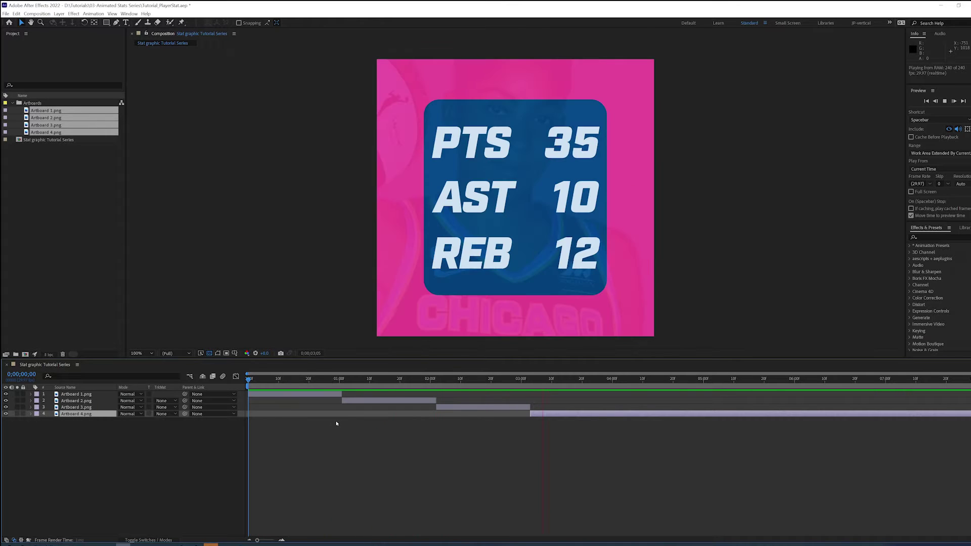
pyautogui.moveTo(278, 378); pyautogui.dragTo(247, 388)
pyautogui.click(120, 456)
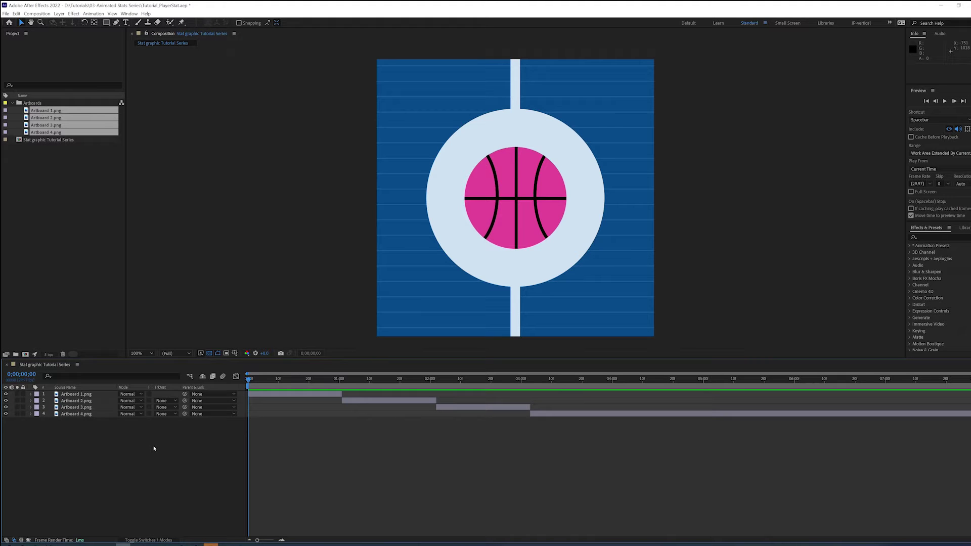
# Pre-compose the Artboard 1.png layer as "Board_01", leaving all attributes in the main composition
pyautogui.click(267, 382)
pyautogui.click(172, 394)
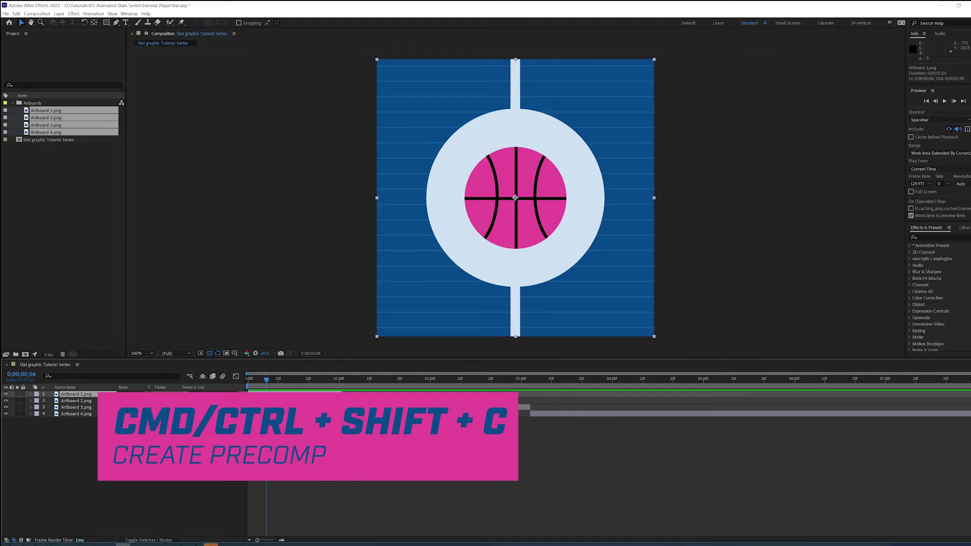
pyautogui.hotkey('ctrl', 'shift', 'c')
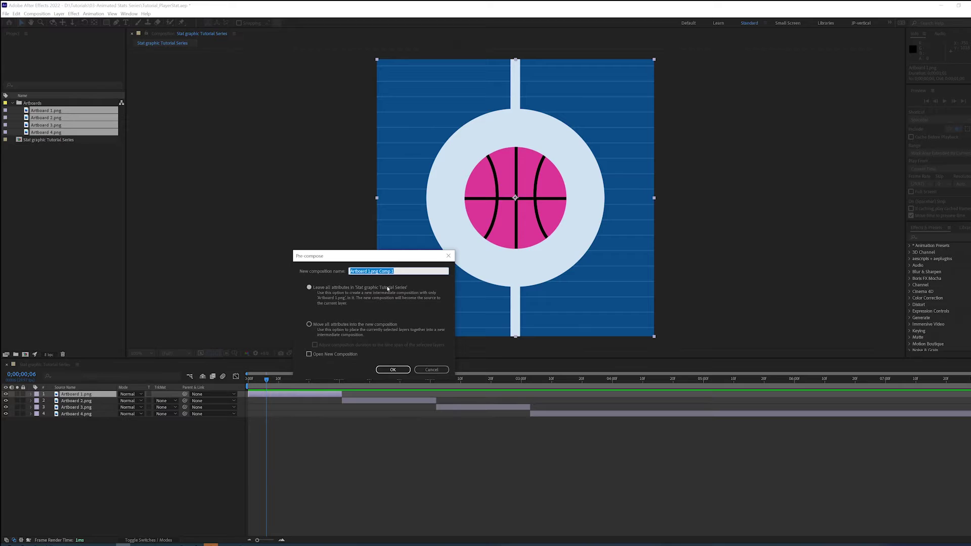
pyautogui.write('A')
pyautogui.press('Return')
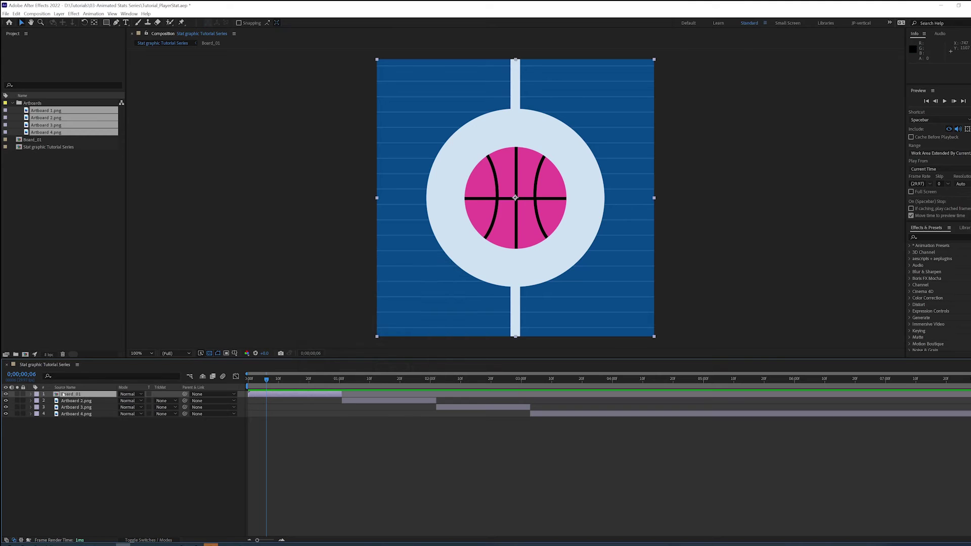
# Look inside the Board_01 precomp and return to the Stat graphic Tutorial Series composition
pyautogui.doubleClick(67, 395)
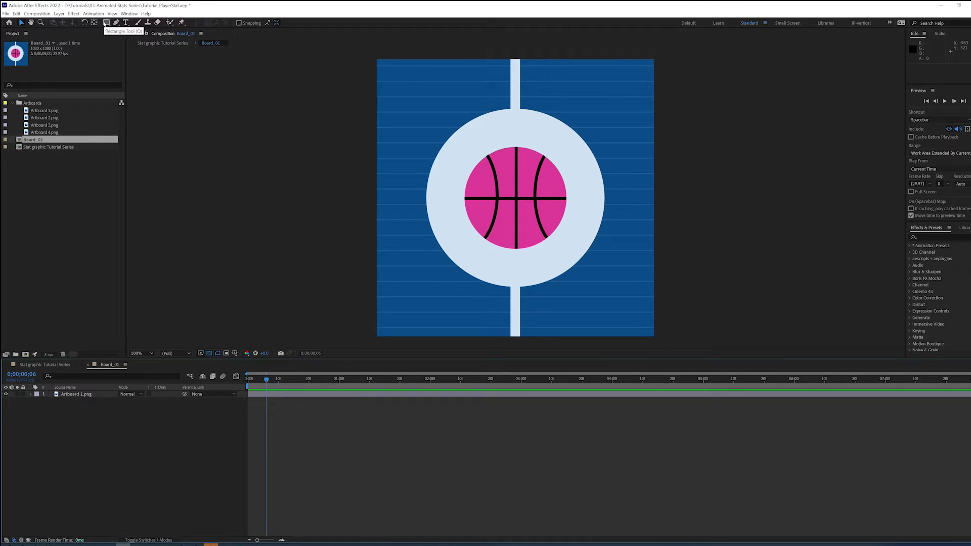
pyautogui.click(48, 365)
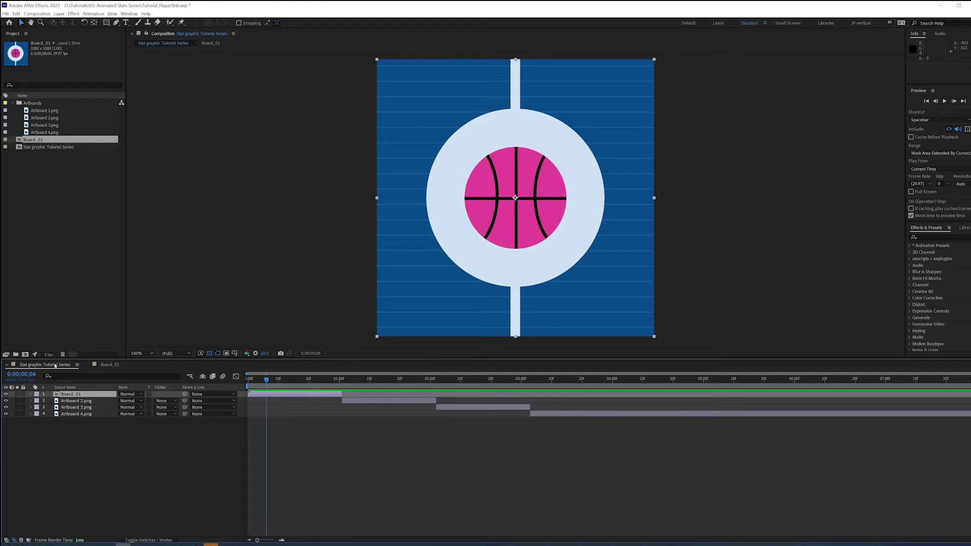
pyautogui.click(87, 439)
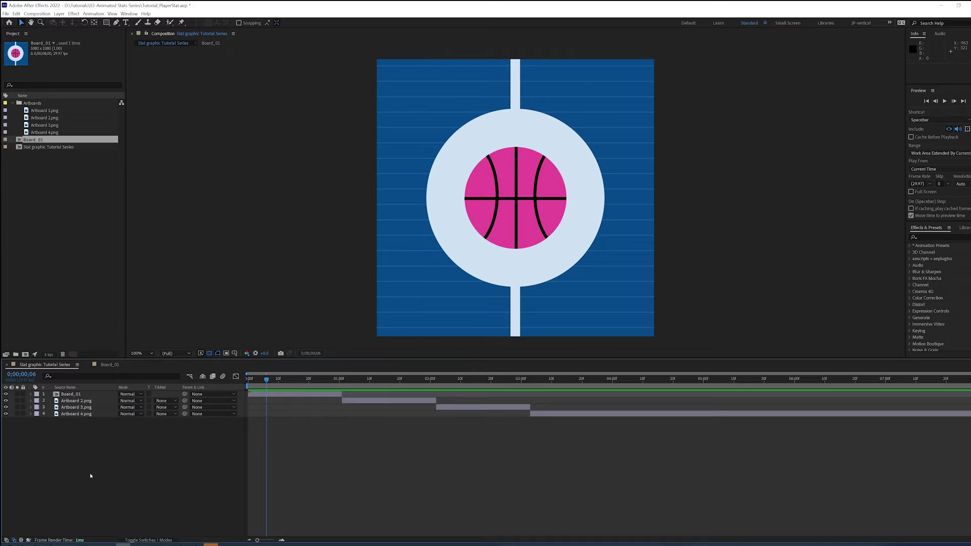
# Add a null object to the main composition and name it "Controller"
pyautogui.click(60, 13)
pyautogui.moveTo(101, 22)
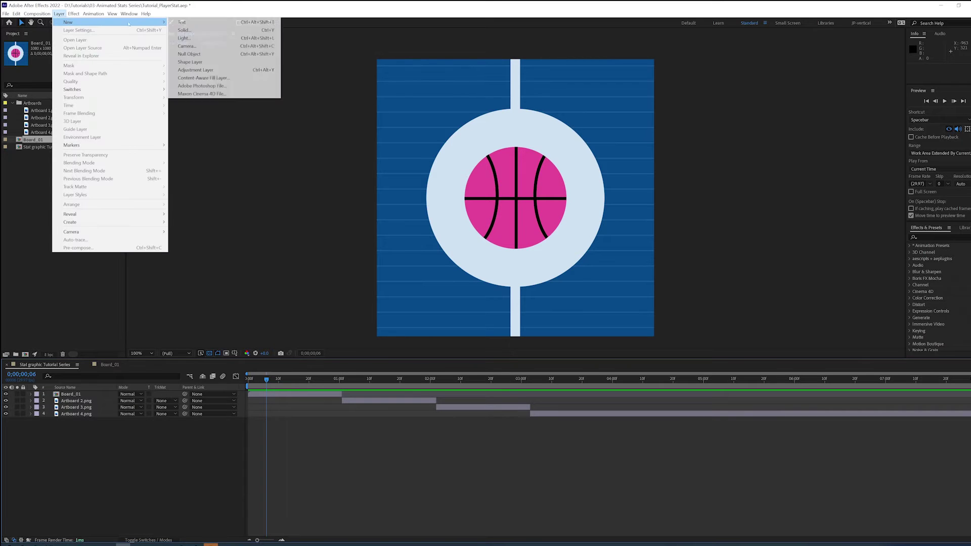
pyautogui.click(189, 54)
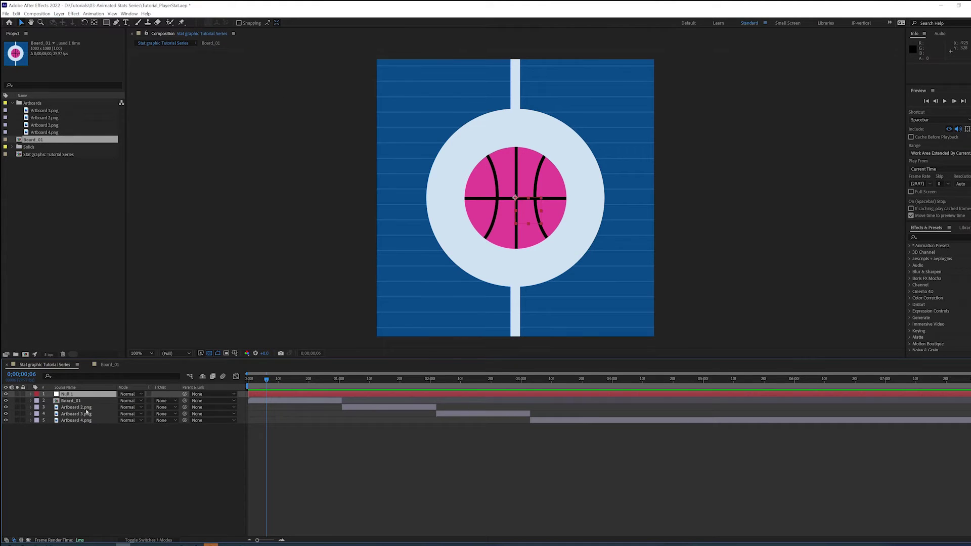
pyautogui.press('Return')
pyautogui.write('C')
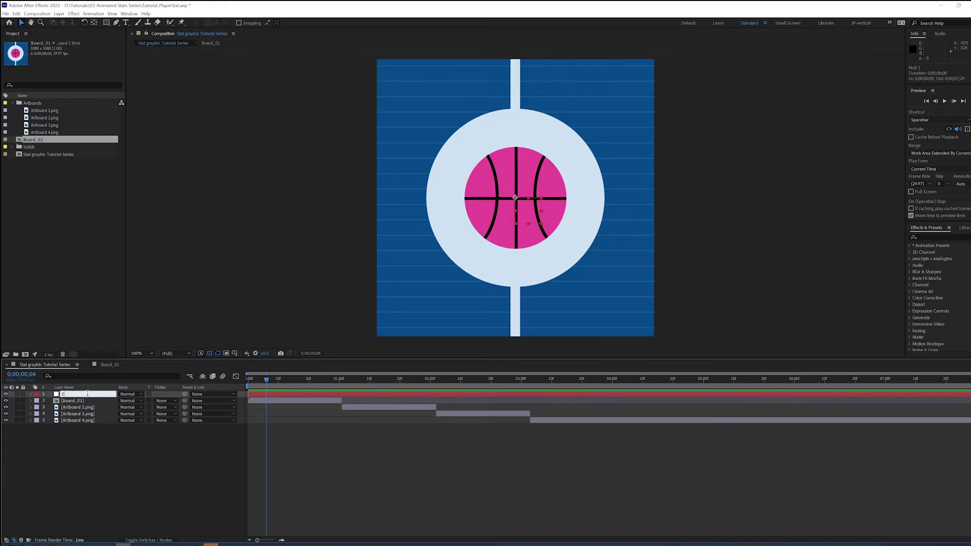
pyautogui.write('ontroller')
pyautogui.press('Return')
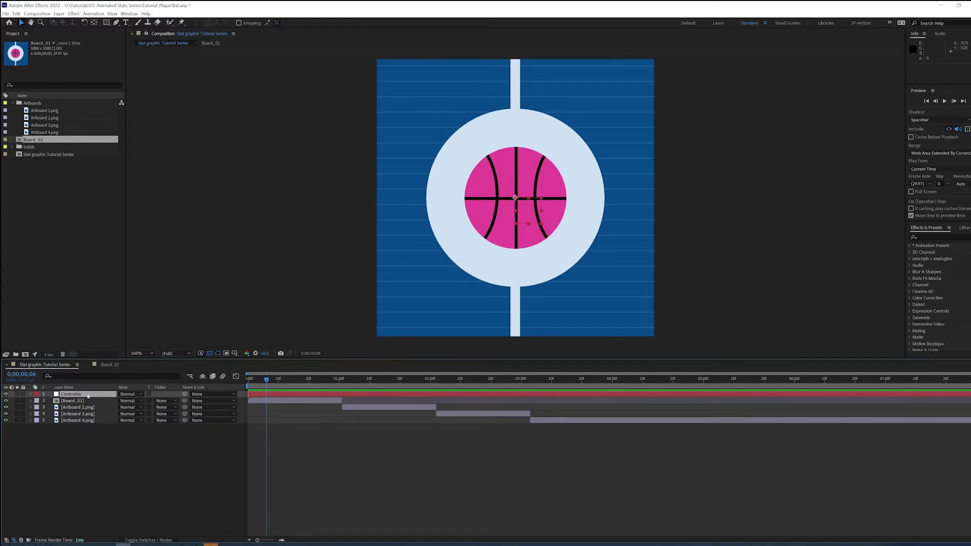
# Apply a Color Control expression effect to the Controller null and rename the effect "Primary Color"
pyautogui.click(86, 396)
pyautogui.click(74, 14)
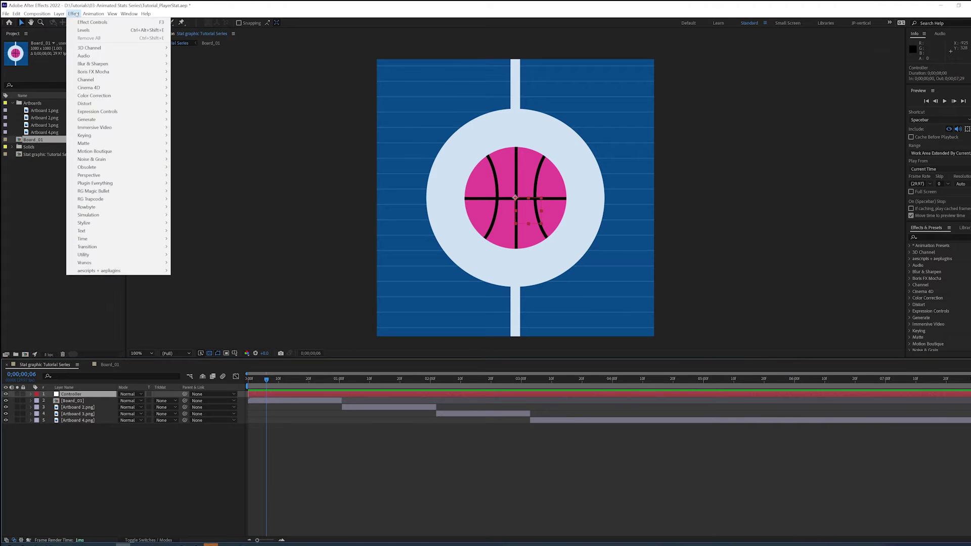
pyautogui.moveTo(121, 111)
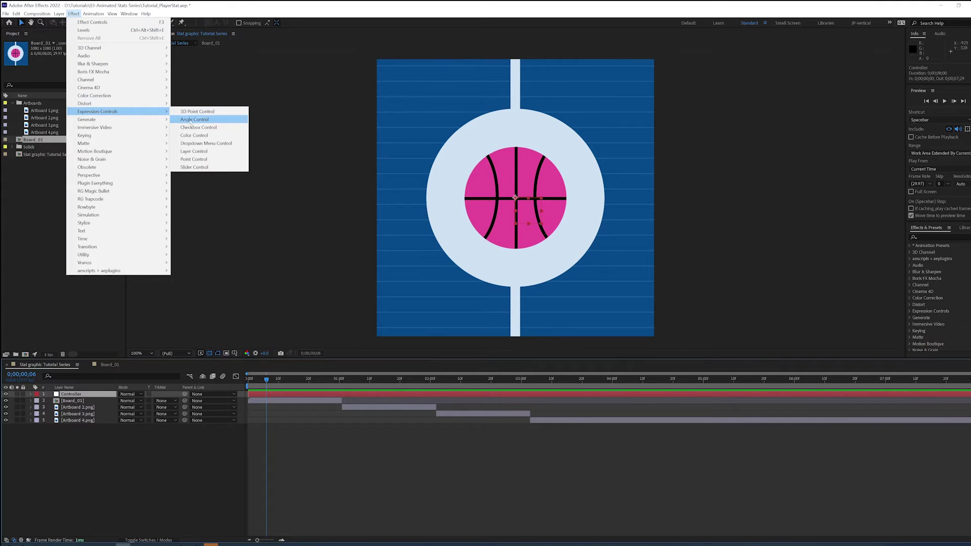
pyautogui.click(196, 136)
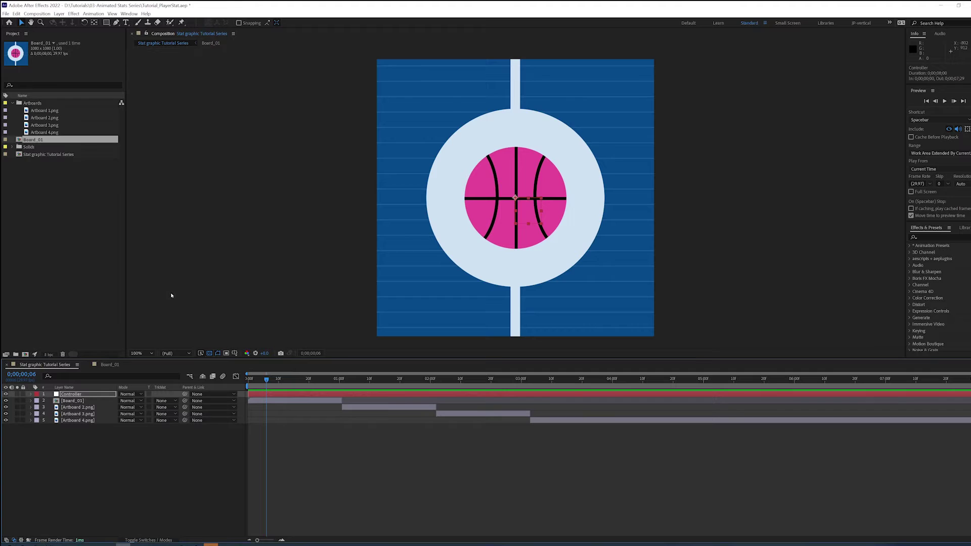
pyautogui.click(68, 34)
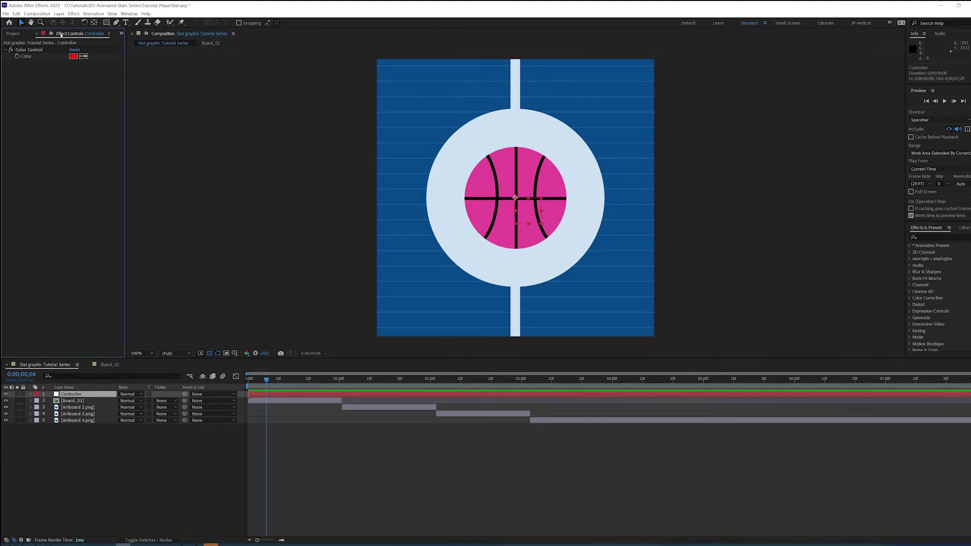
pyautogui.click(36, 51)
pyautogui.press('Return')
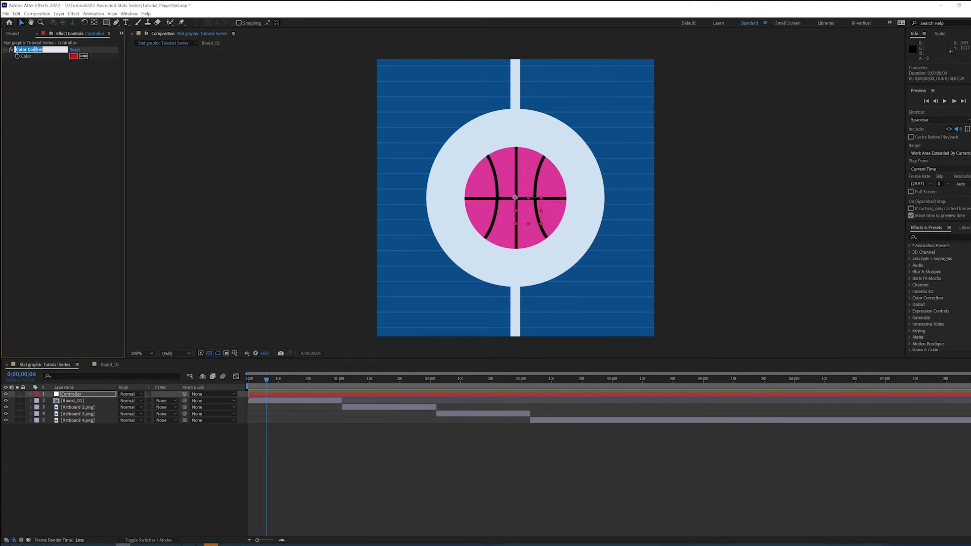
pyautogui.write('Primary Color')
pyautogui.press('Return')
# Duplicate the Primary Color effect and rename the copy "Secondary Color"
pyautogui.hotkey('ctrl', 'd')
pyautogui.press('Return')
pyautogui.write('Sec')
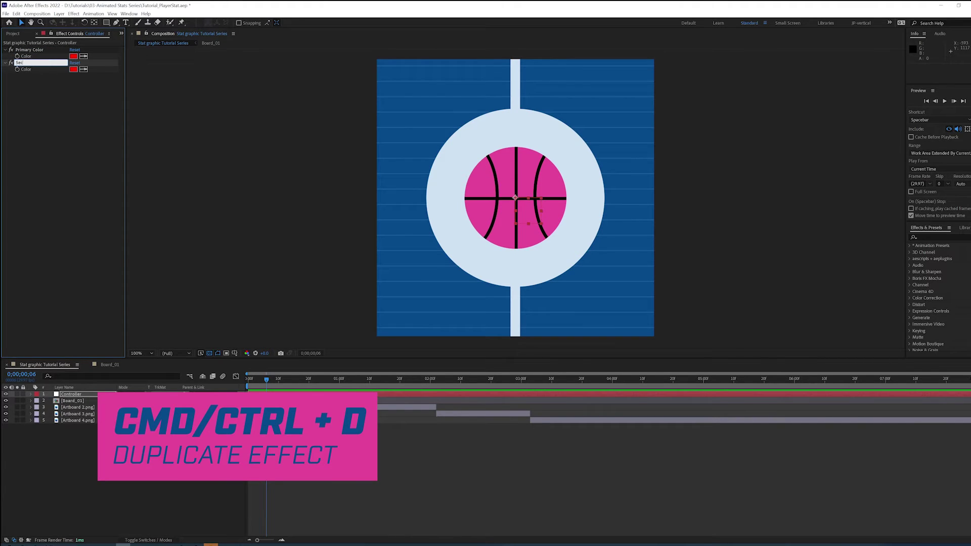
pyautogui.write('ondary Color')
pyautogui.press('Return')
# Duplicate the Secondary Color effect on the Controller and rename the copy "Accent Color"
pyautogui.hotkey('ctrl', 'd')
pyautogui.press('Return')
pyautogui.write('Acc')
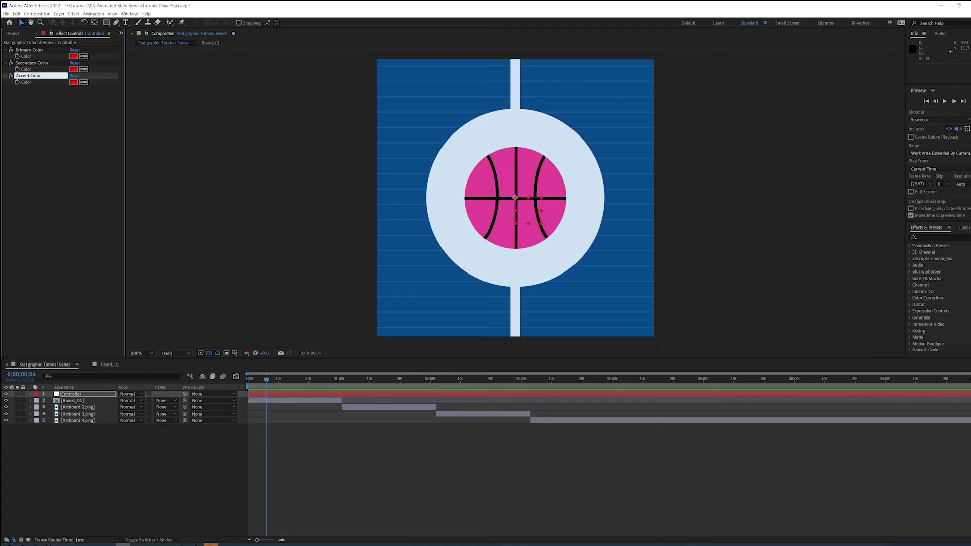
pyautogui.write('ent Color')
pyautogui.press('Return')
# Duplicate the Accent Color effect and rename the copy "Black"
pyautogui.hotkey('ctrl', 'd')
pyautogui.press('Return')
pyautogui.write('Black')
pyautogui.press('Return')
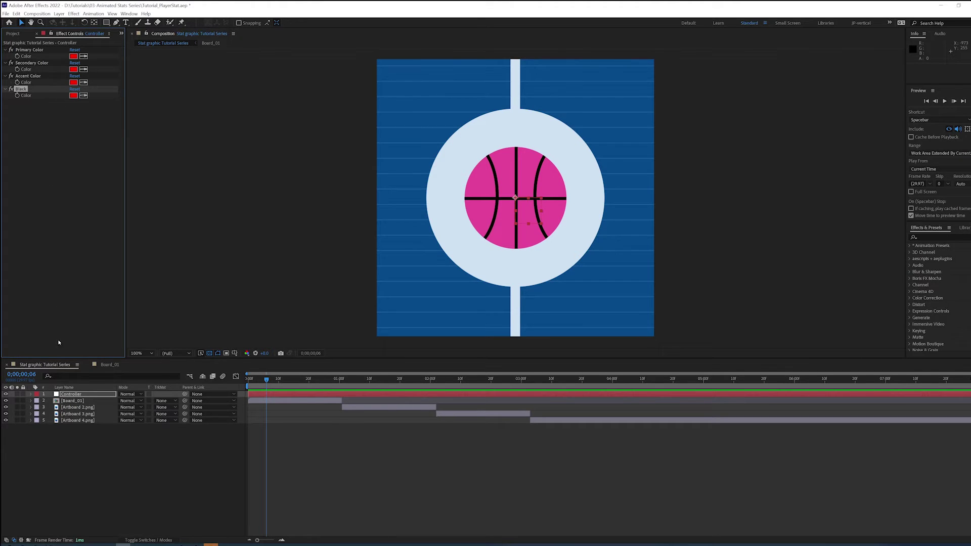
# Sample the basketball's pink for Secondary Color and the surrounding ring's pale blue for Primary Color
pyautogui.click(84, 56)
pyautogui.click(509, 176)
pyautogui.click(85, 70)
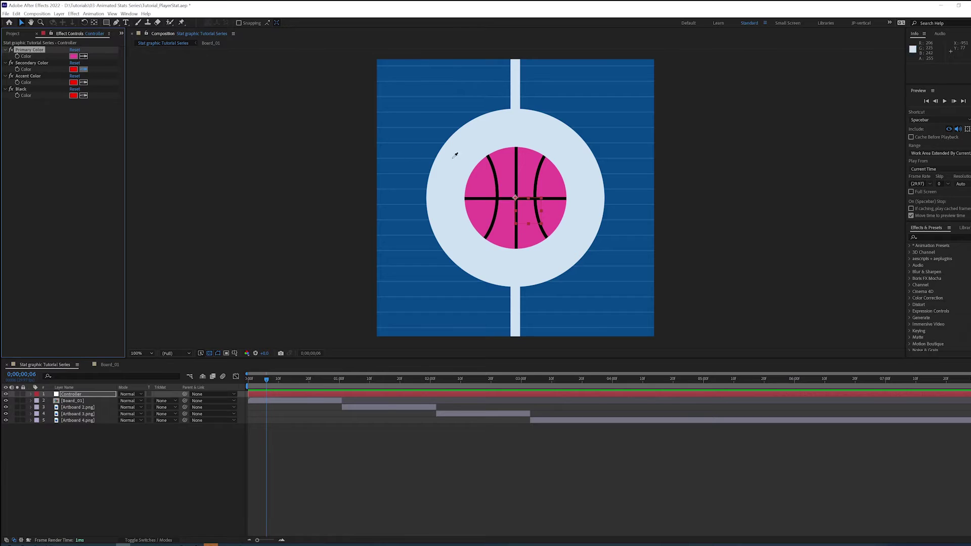
pyautogui.click(478, 169)
pyautogui.click(83, 56)
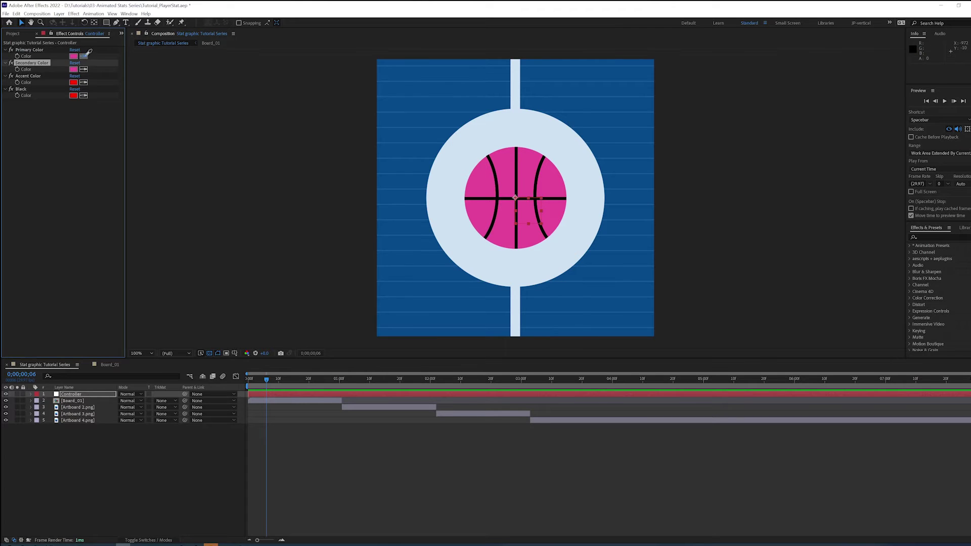
pyautogui.click(455, 205)
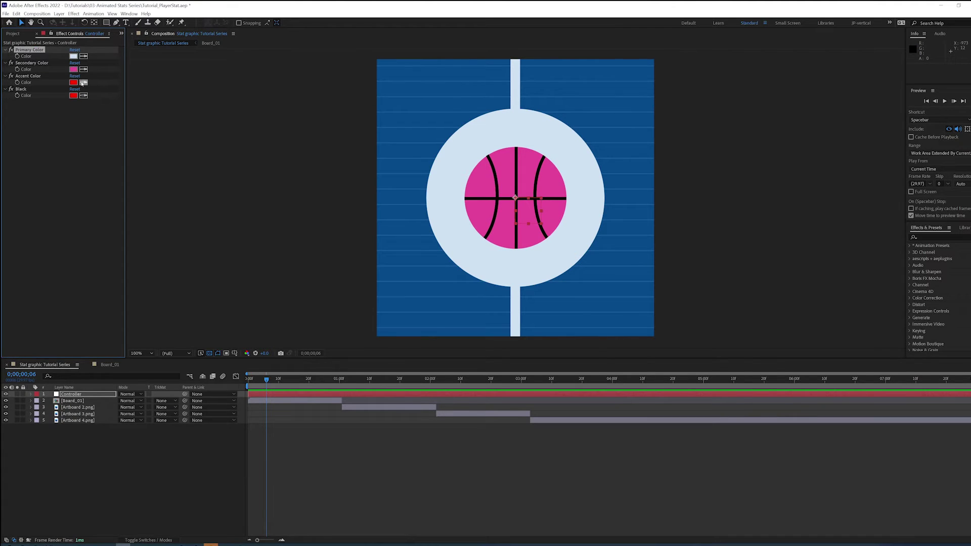
# Sample the court background's dark blue for Accent Color and set the Black color to hex 0D0100
pyautogui.click(84, 82)
pyautogui.click(396, 152)
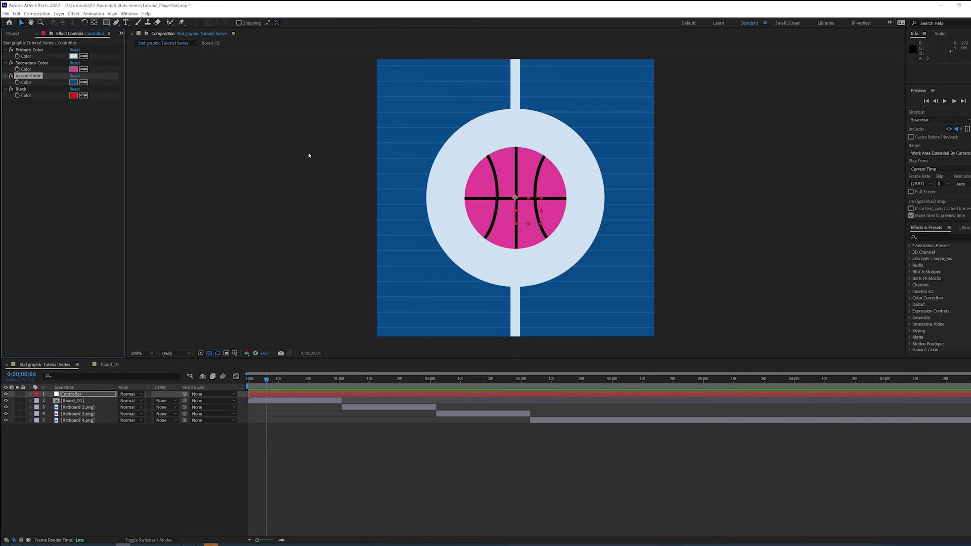
pyautogui.click(73, 95)
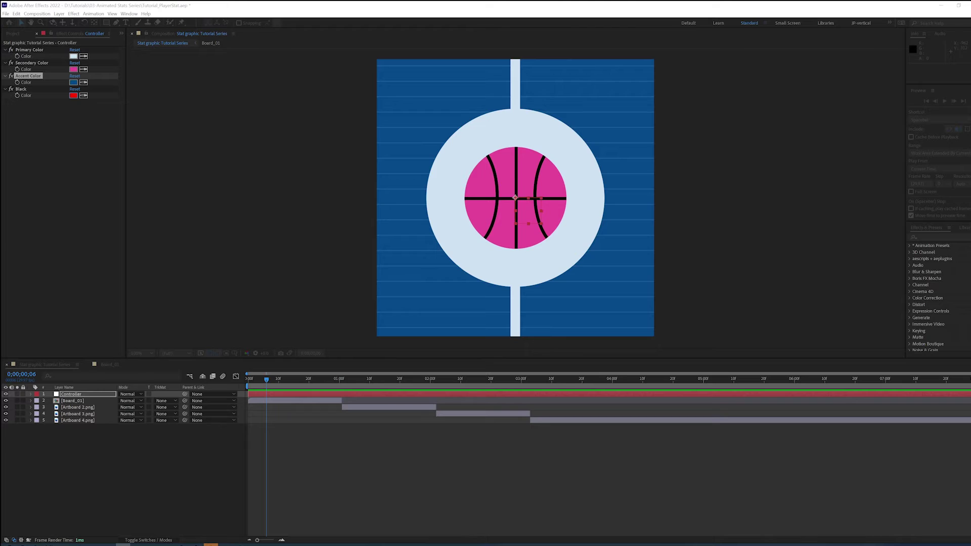
pyautogui.write('0D0100')
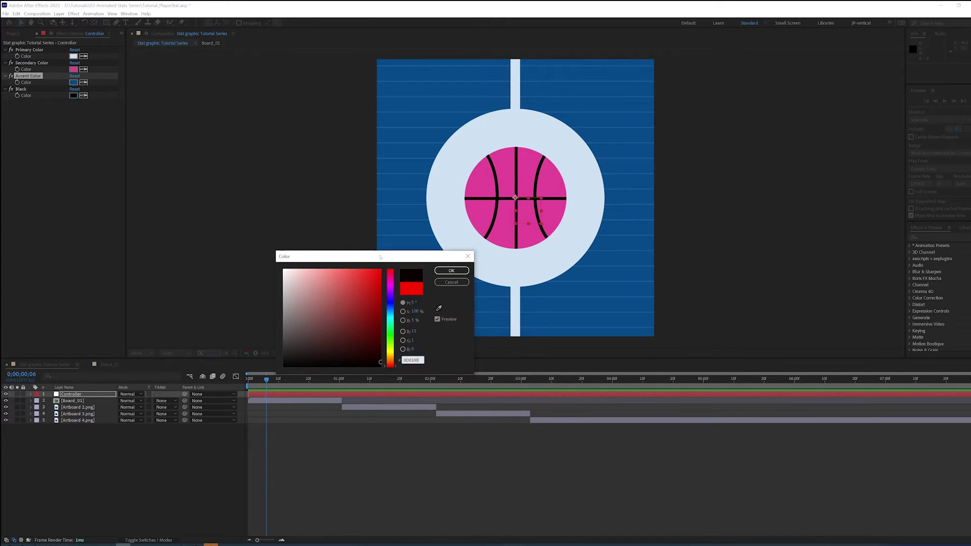
pyautogui.press('Return')
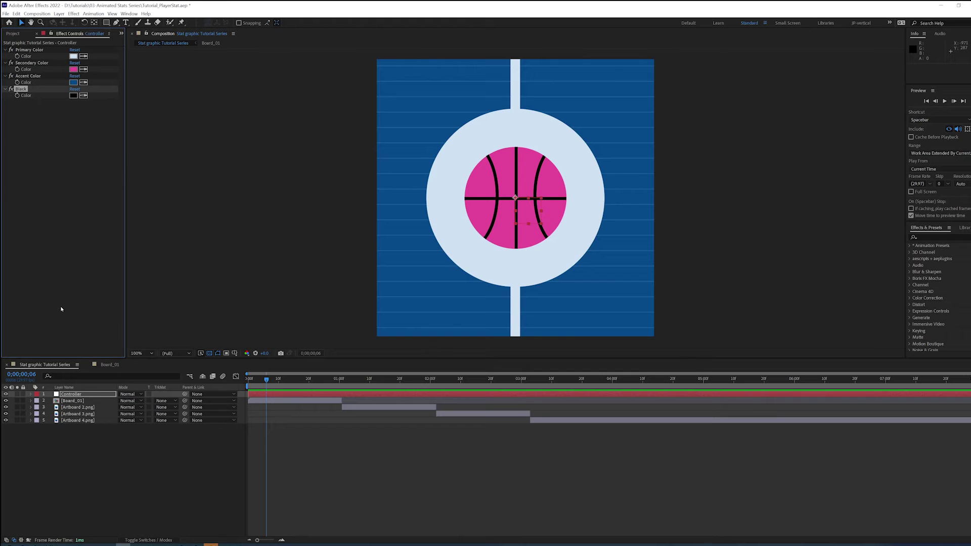
# Copy the Controller null from the main composition into the Board_01 precomp
pyautogui.click(95, 394)
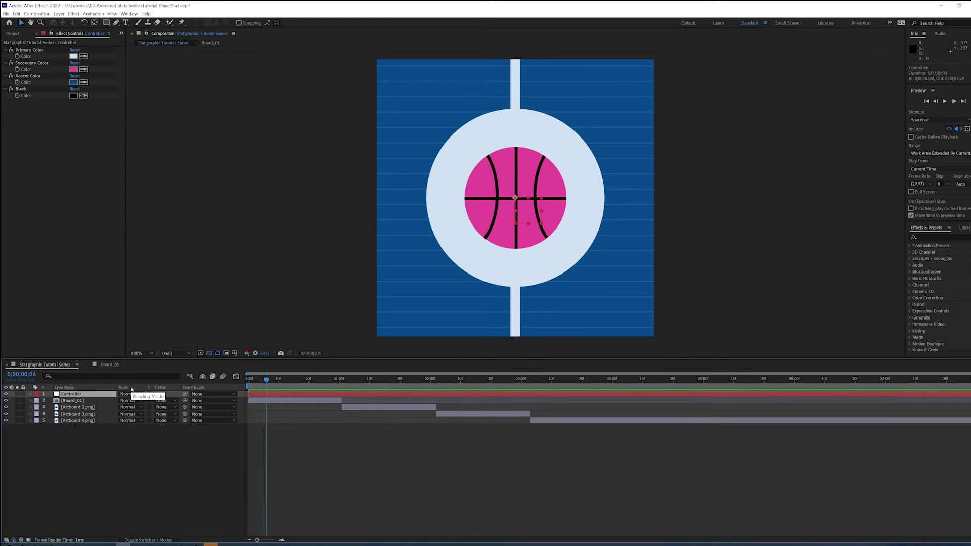
pyautogui.hotkey('ctrl', 'c')
pyautogui.click(109, 365)
pyautogui.hotkey('ctrl', 'v')
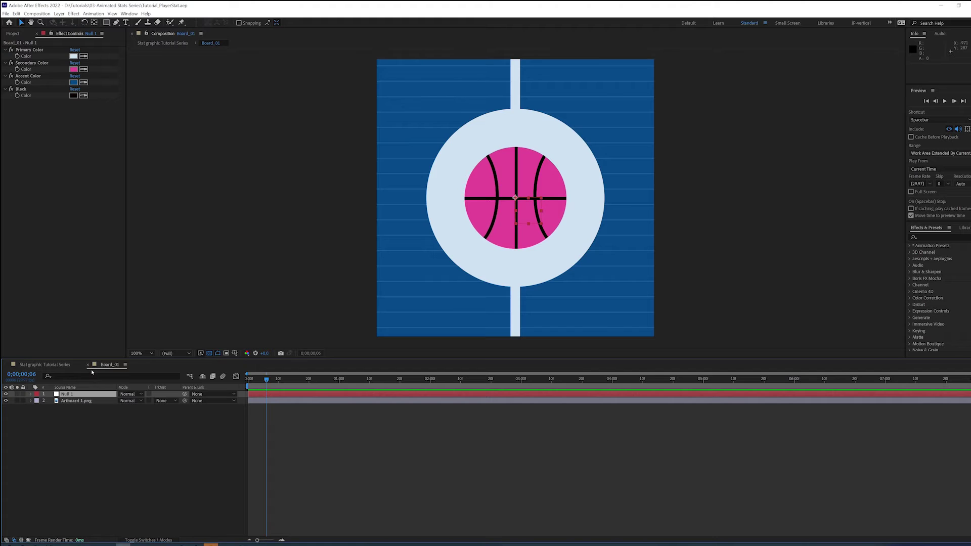
# Precompose the Artboard 2.png layer of the main composition as "Artboard_02", leaving its attributes in the main composition
pyautogui.click(56, 365)
pyautogui.click(342, 379)
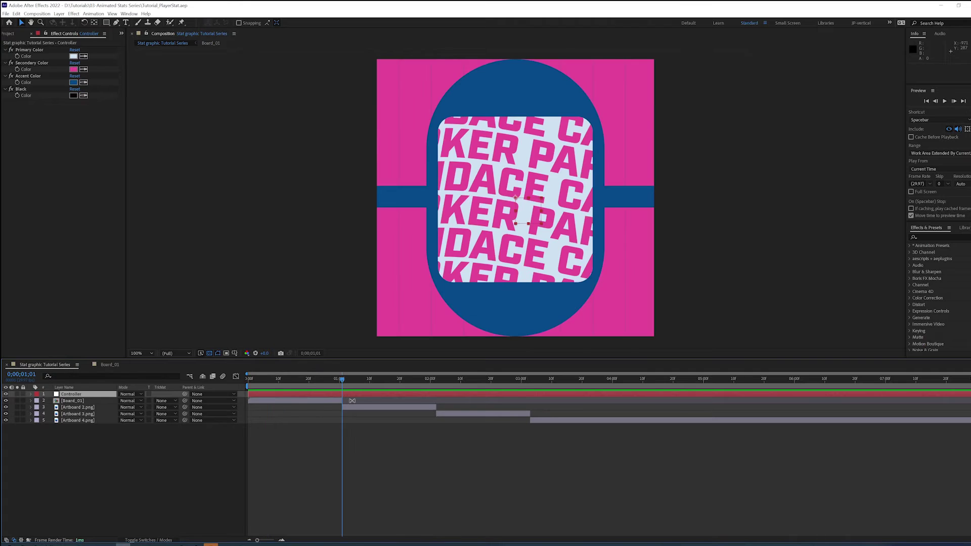
pyautogui.click(346, 406)
pyautogui.hotkey('ctrl', 'shift', 'c')
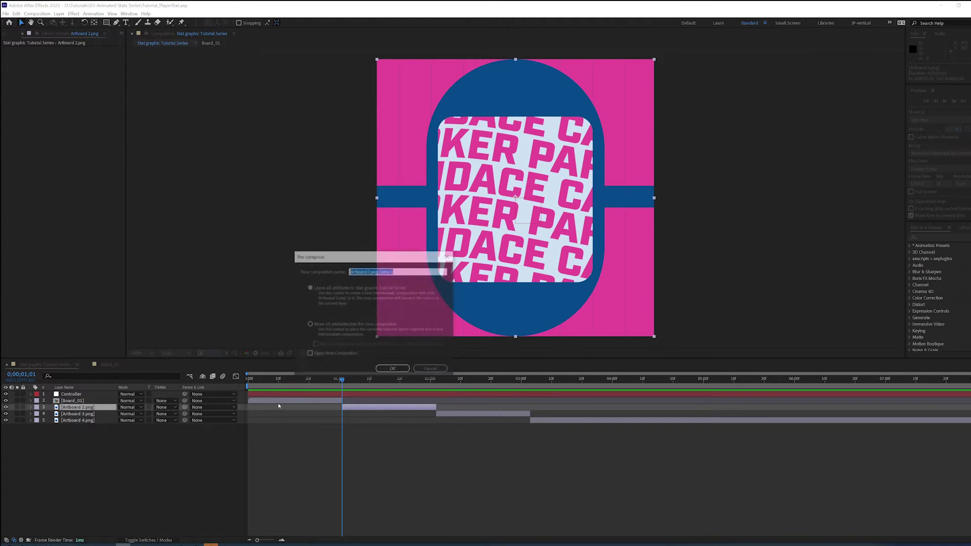
pyautogui.write('Artboqa')
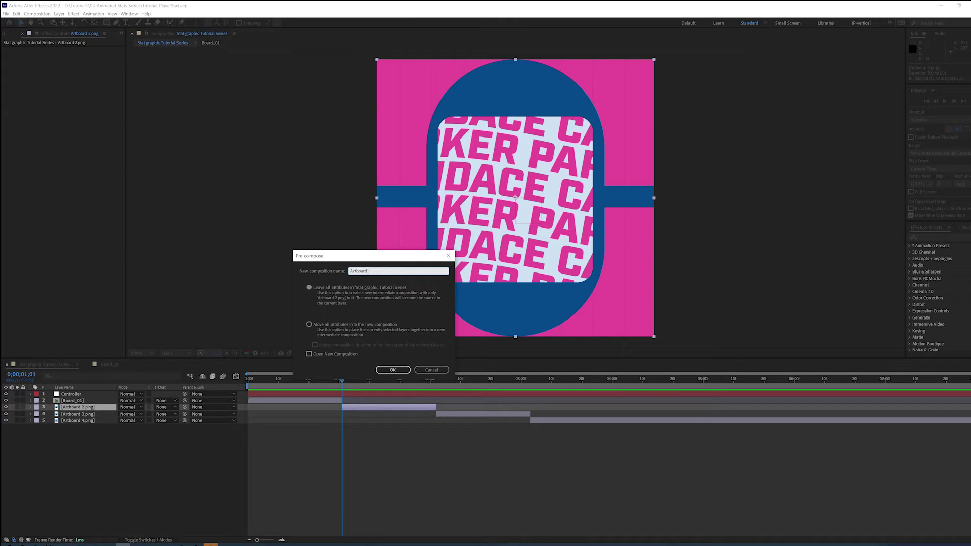
pyautogui.press('Return')
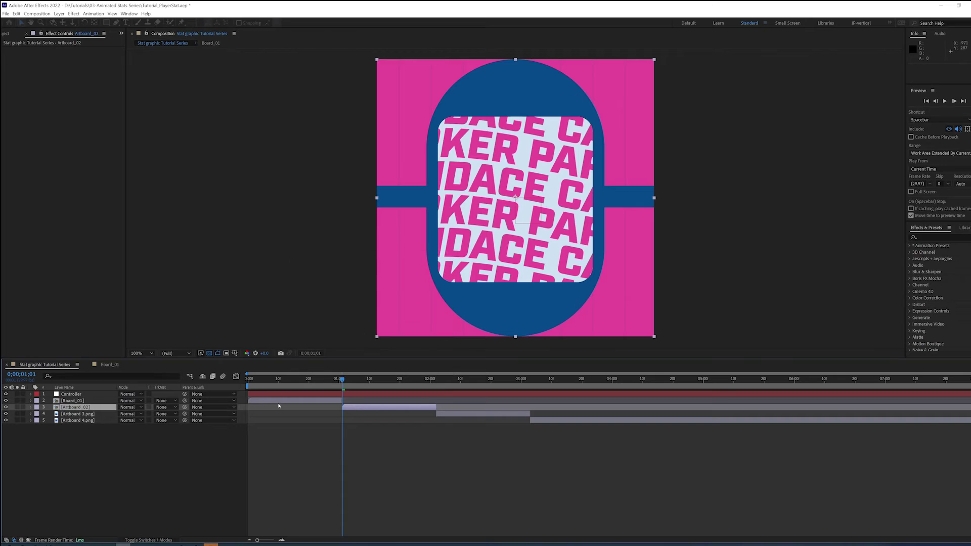
# Precompose the Artboard 3.png layer as "Artboard_03", leaving all attributes in the main composition
pyautogui.click(93, 415)
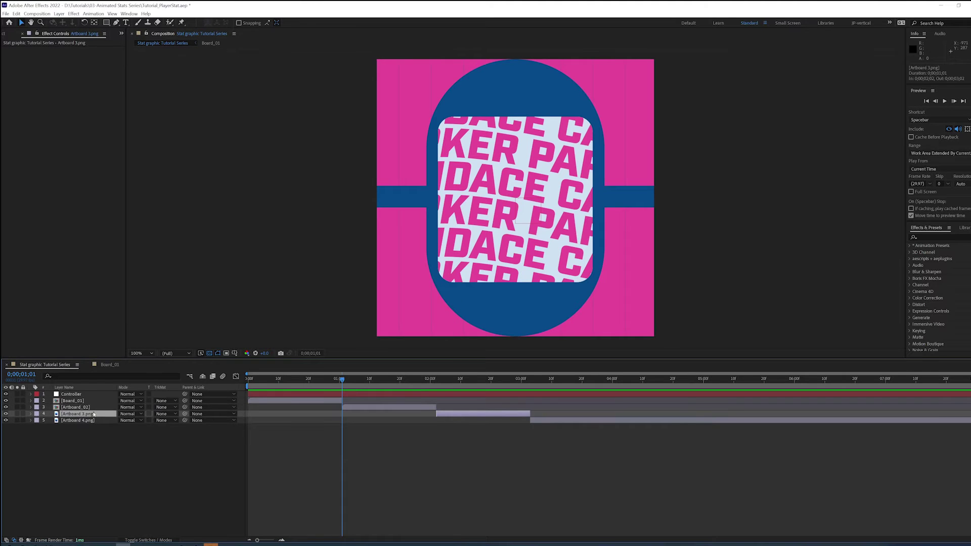
pyautogui.hotkey('ctrl', 'shift', 'c')
pyautogui.write('Artboard_03')
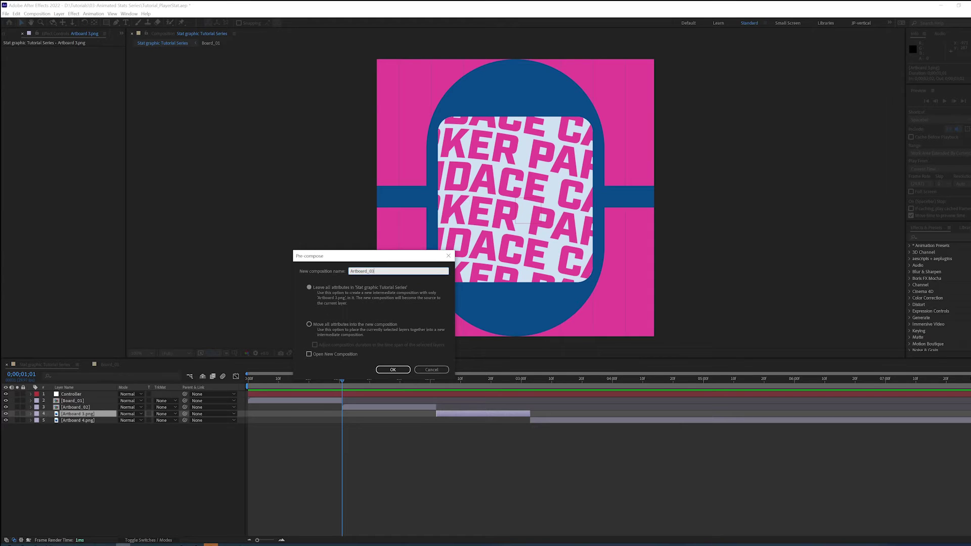
pyautogui.press('Return')
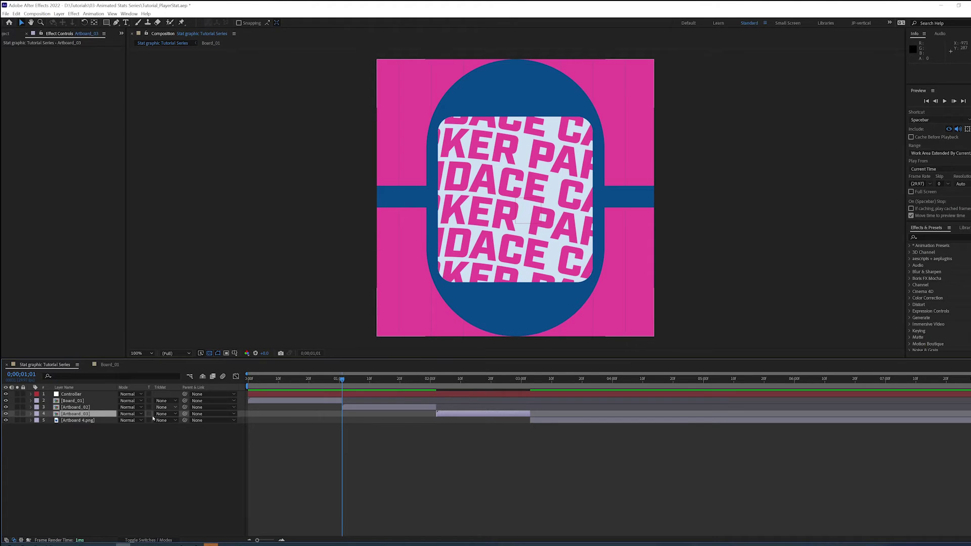
# Precompose the Artboard 4.png layer as "Artboard_04", leaving all attributes in the main composition
pyautogui.click(87, 422)
pyautogui.hotkey('ctrl', 'shift', 'c')
pyautogui.write('Artboard_04')
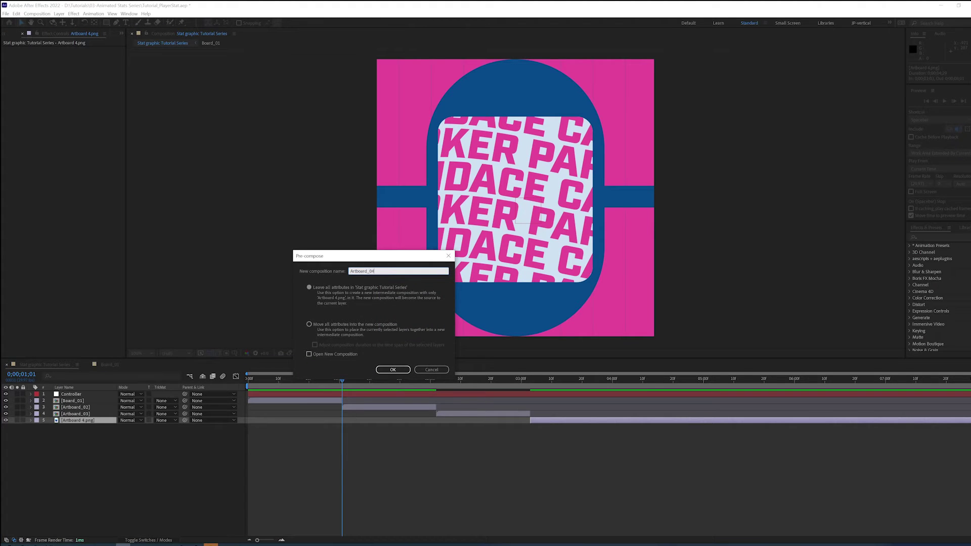
pyautogui.press('Return')
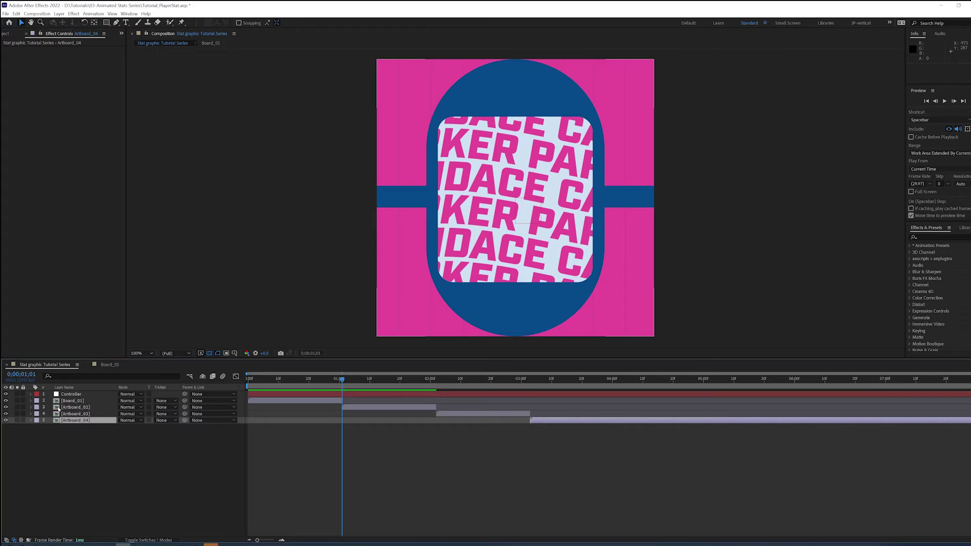
# Paste the copied Controller null into the Artboard_02 precomp and return to the main composition
pyautogui.doubleClick(59, 408)
pyautogui.hotkey('ctrl', 'v')
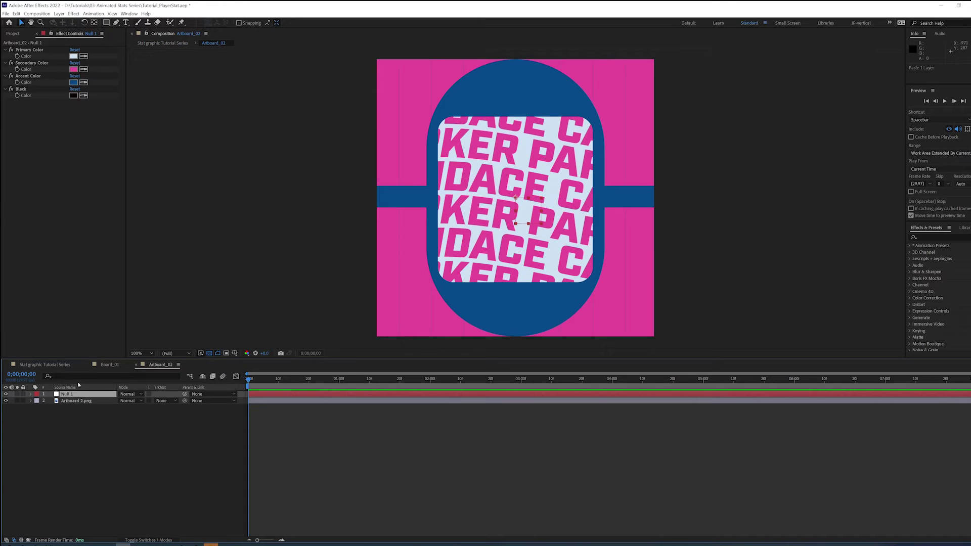
pyautogui.click(79, 387)
pyautogui.click(60, 365)
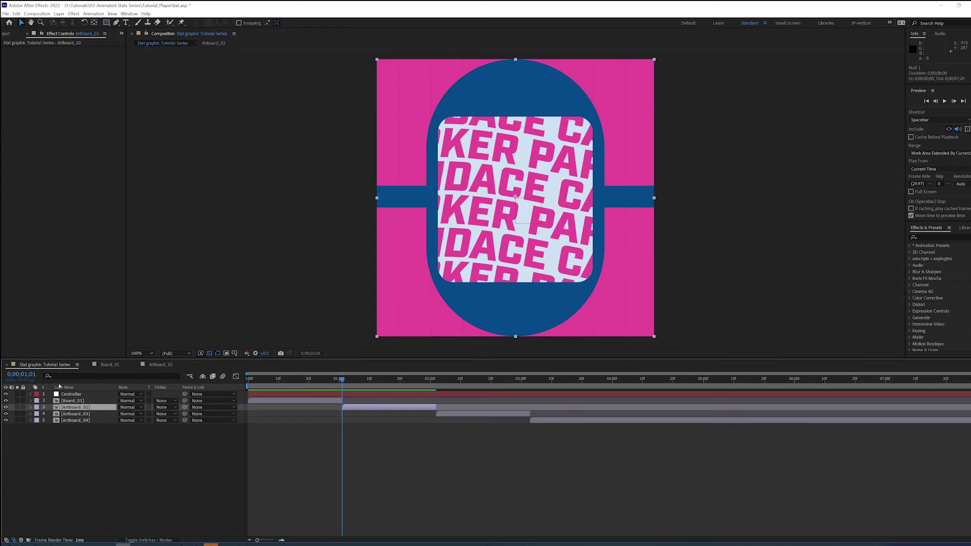
# Paste the copied Controller null into the Artboard_03 precomp and return to the main composition
pyautogui.doubleClick(60, 414)
pyautogui.click(75, 395)
pyautogui.hotkey('ctrl', 'v')
pyautogui.click(44, 365)
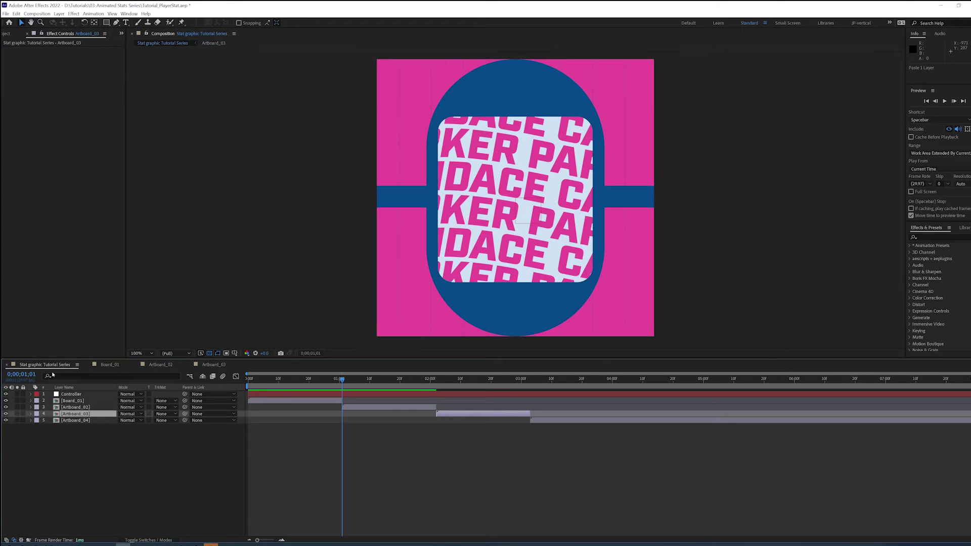
# Paste the copied Controller null into the Artboard_04 precomp and leave that precomp
pyautogui.doubleClick(66, 420)
pyautogui.click(83, 394)
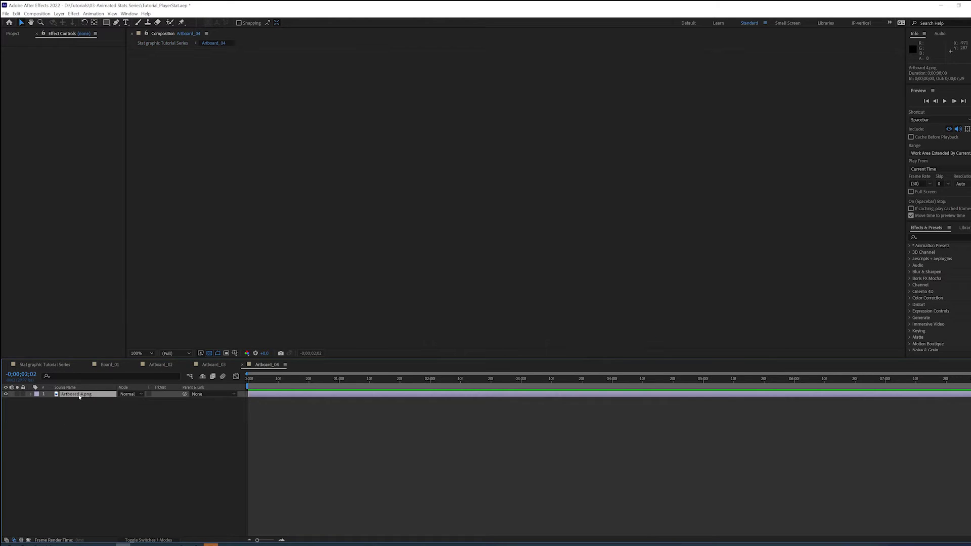
pyautogui.hotkey('ctrl', 'v')
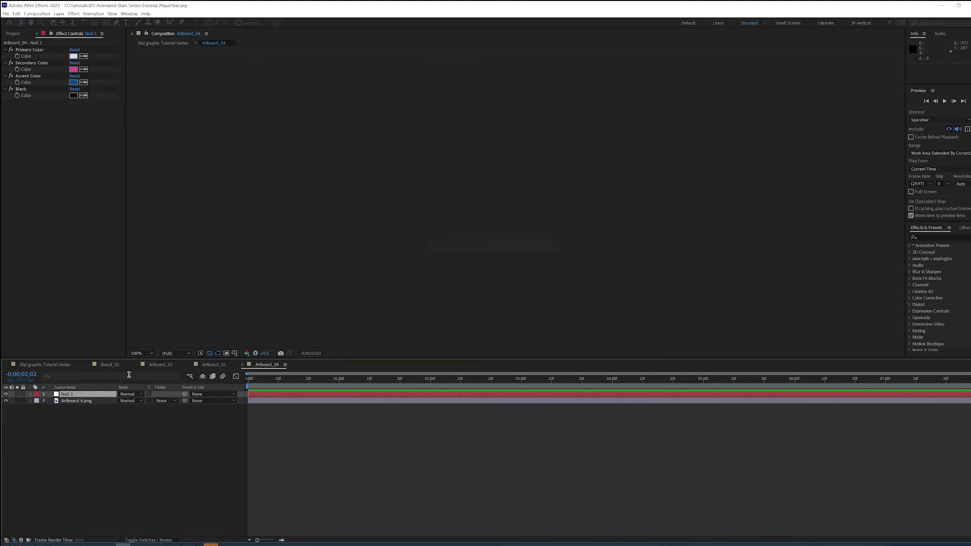
pyautogui.click(55, 365)
# In the Board_01 composition, go to the first frame and add a rectangle shape layer that fills the whole frame
pyautogui.hotkey('shift', '.')
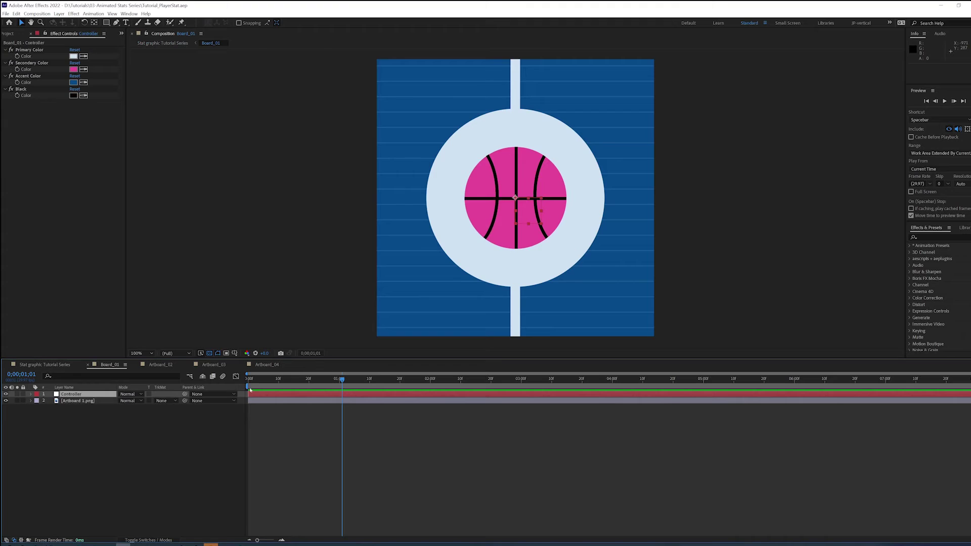
pyautogui.moveTo(258, 383); pyautogui.dragTo(284, 383)
pyautogui.click(92, 430)
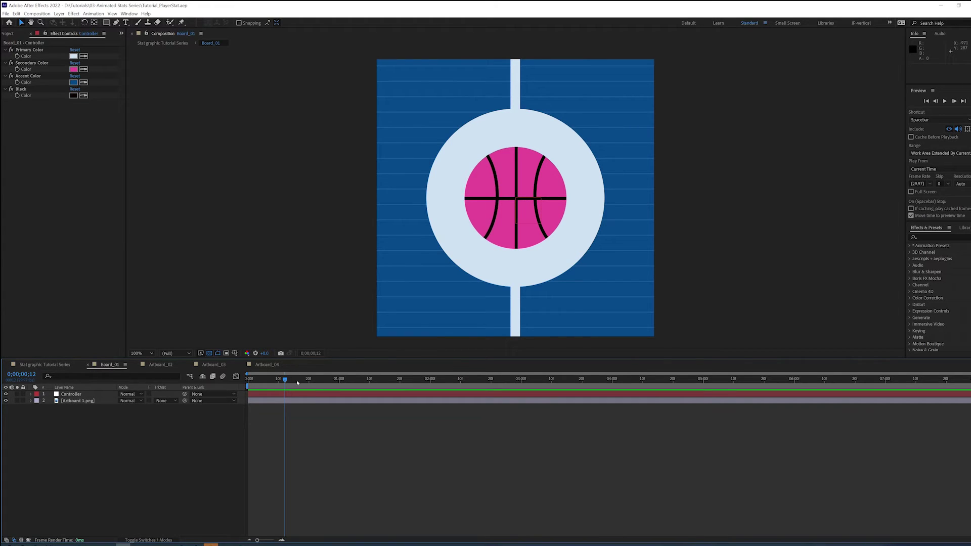
pyautogui.click(247, 383)
pyautogui.moveTo(107, 23); pyautogui.dragTo(130, 24)
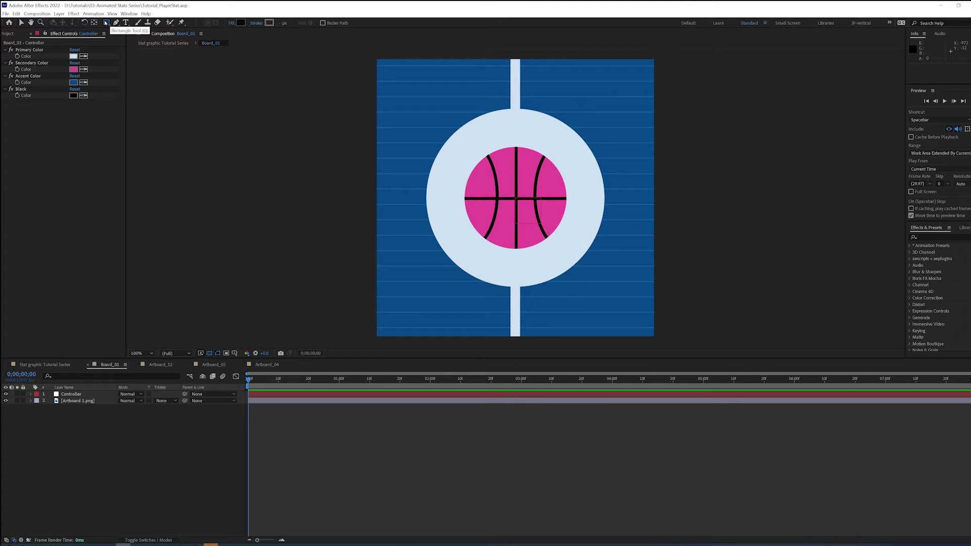
pyautogui.doubleClick(106, 23)
pyautogui.press('v')
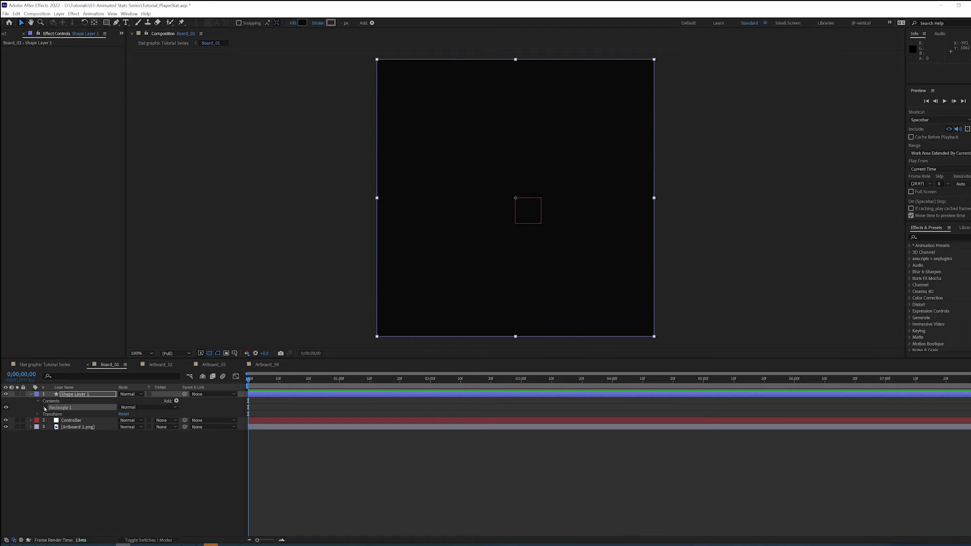
# Filter the timeline properties by "color" and move the rectangle shape layer directly below the Controller null
pyautogui.click(69, 376)
pyautogui.write('color')
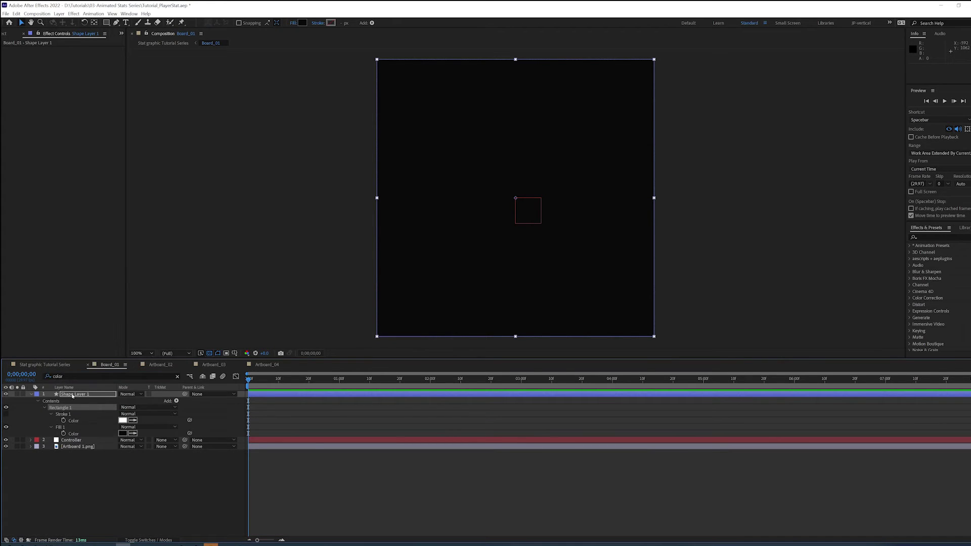
pyautogui.moveTo(74, 394); pyautogui.dragTo(73, 446)
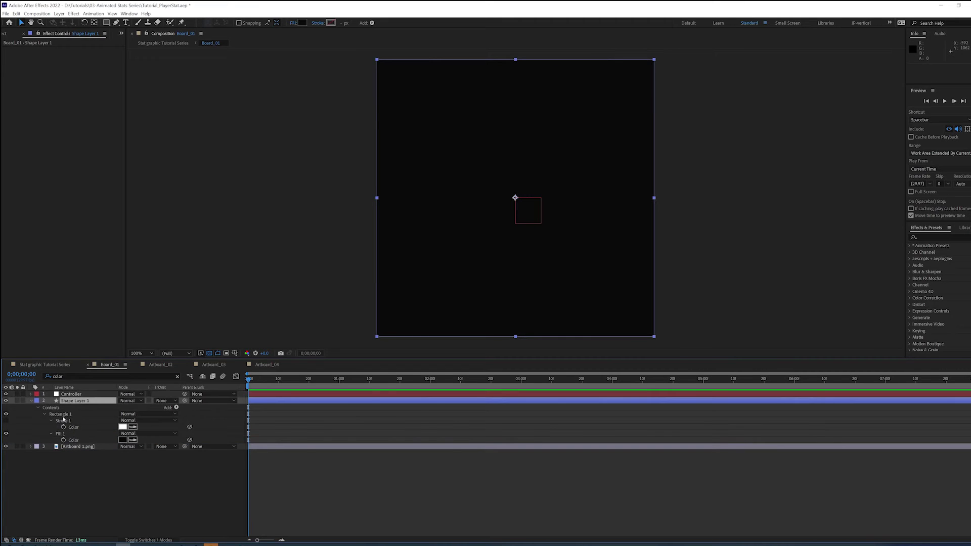
# Lock the Controller's effect controls in view and link the rectangle's fill color to its Accent Color
pyautogui.click(74, 394)
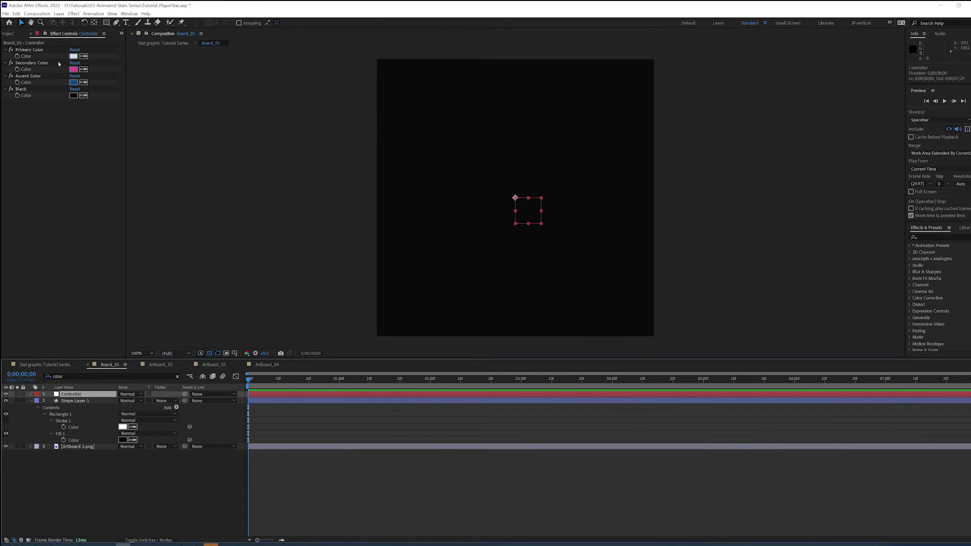
pyautogui.click(45, 33)
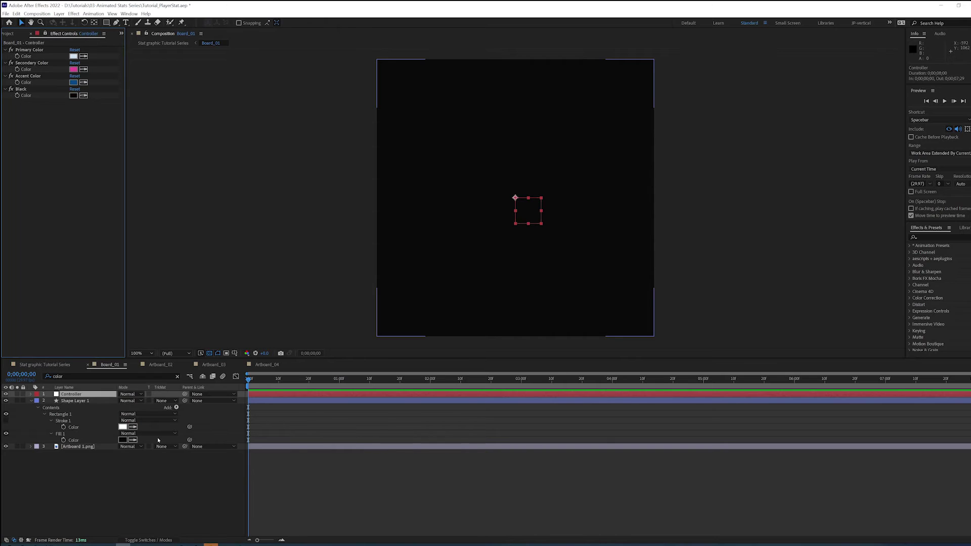
pyautogui.moveTo(189, 441); pyautogui.dragTo(28, 84)
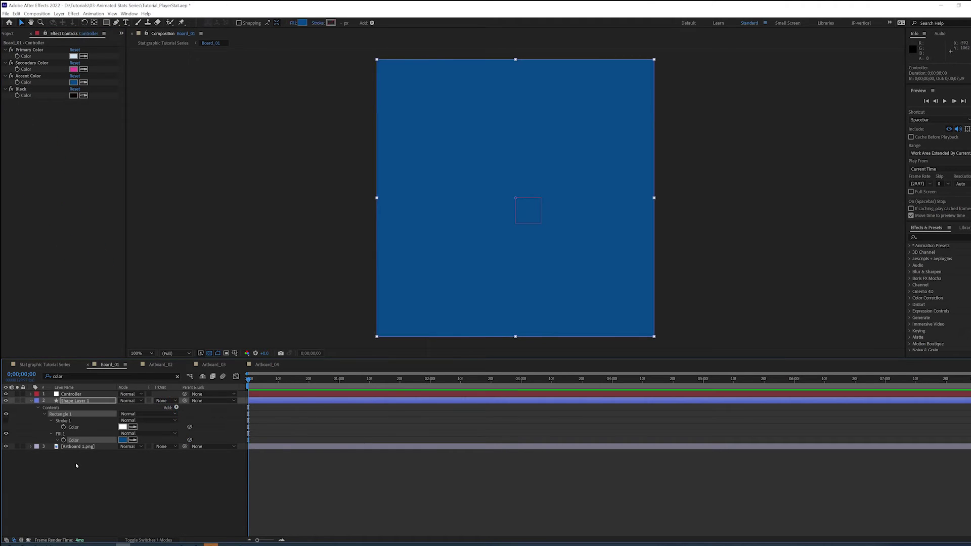
pyautogui.click(91, 477)
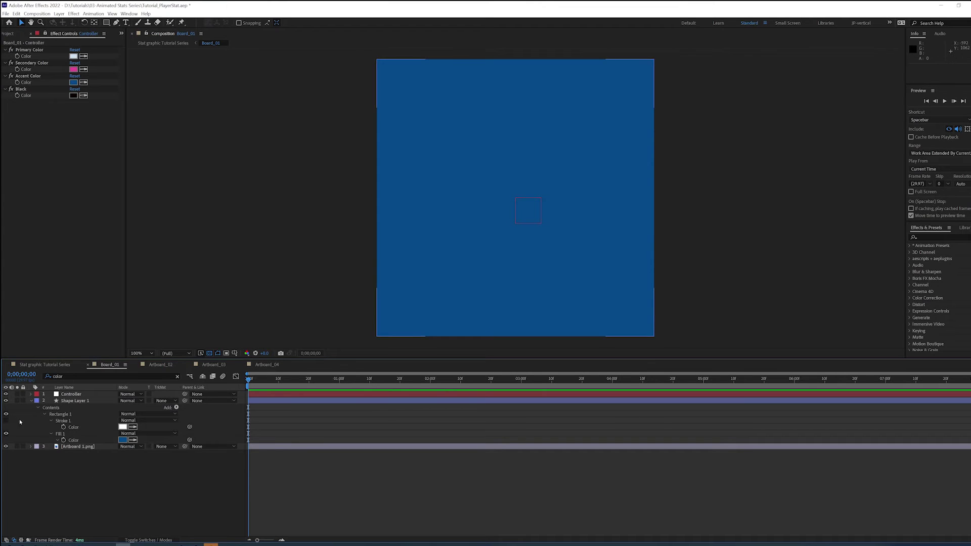
# Solo the Artboard 1.png reference layer and draw a straight horizontal Pen tool line across the top of the frame, extending past both sides
pyautogui.click(18, 448)
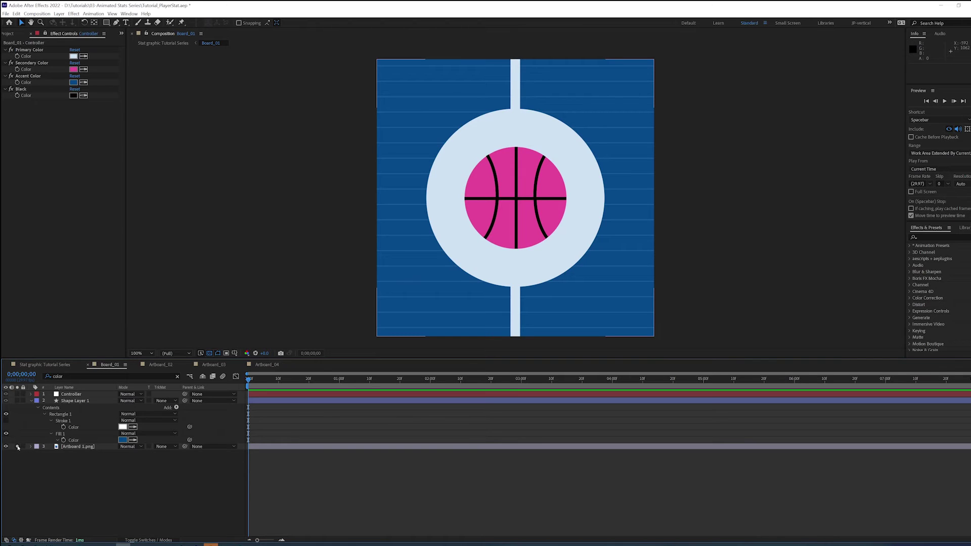
pyautogui.click(18, 448)
pyautogui.click(18, 447)
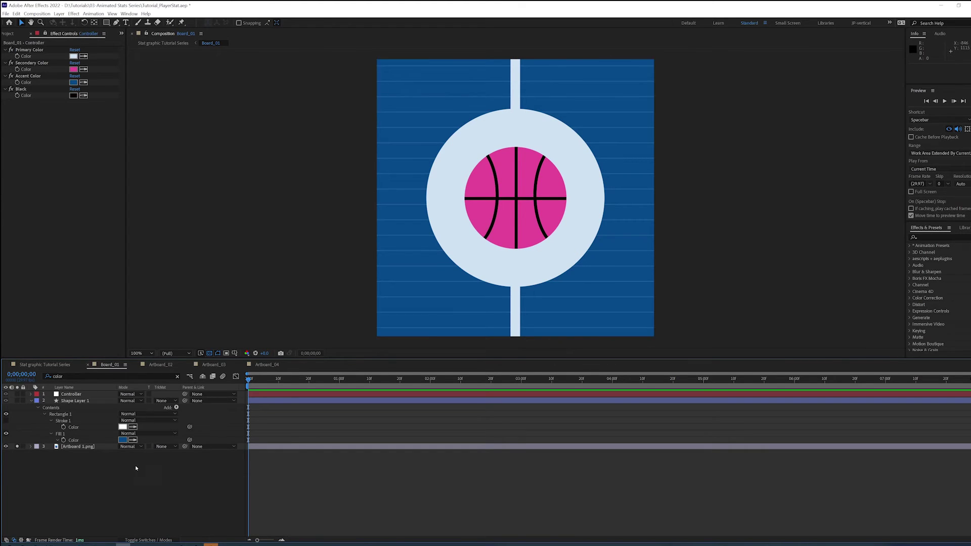
pyautogui.press('g')
pyautogui.click(329, 67)
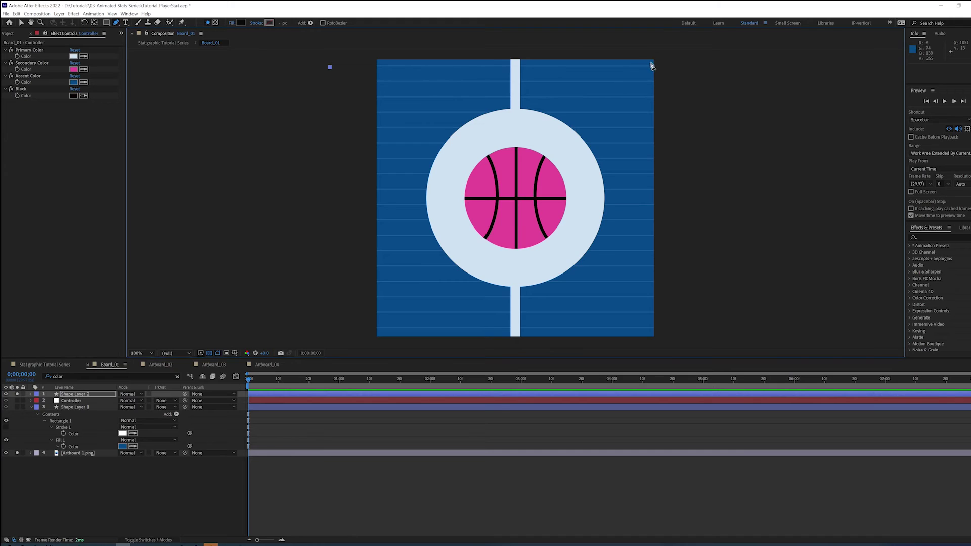
pyautogui.click(715, 67)
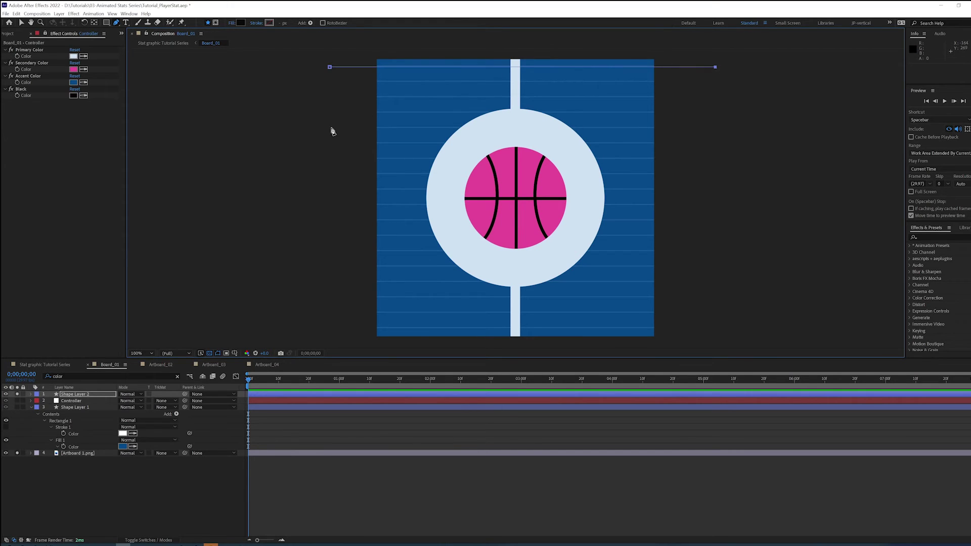
# Set the new line's fill to None and its stroke to white (FFFFFF) with a width of 4 px
pyautogui.click(231, 22)
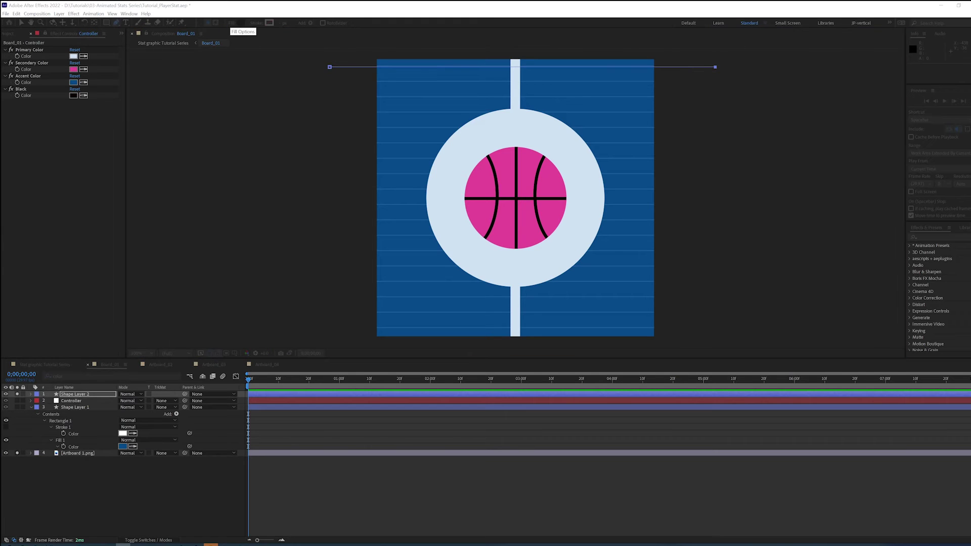
pyautogui.click(441, 267)
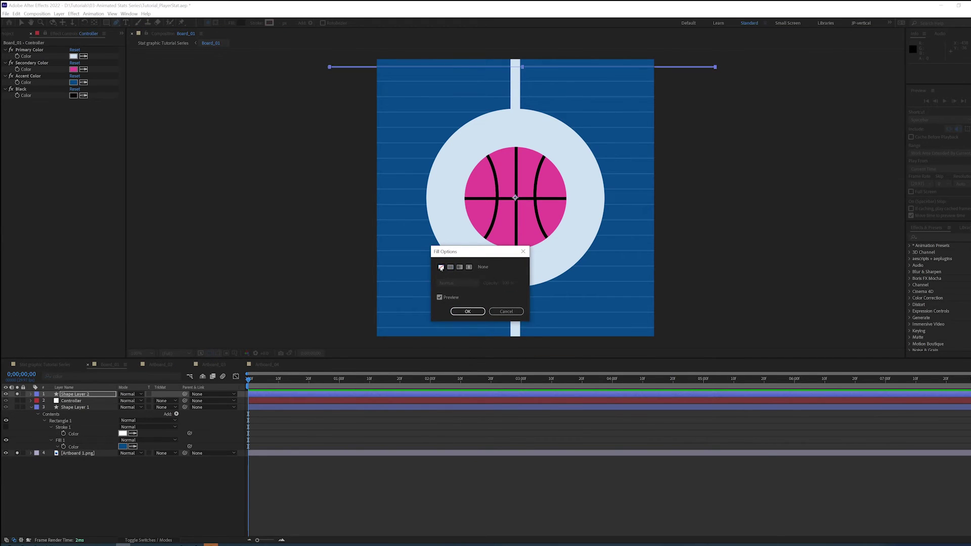
pyautogui.click(468, 311)
pyautogui.click(269, 23)
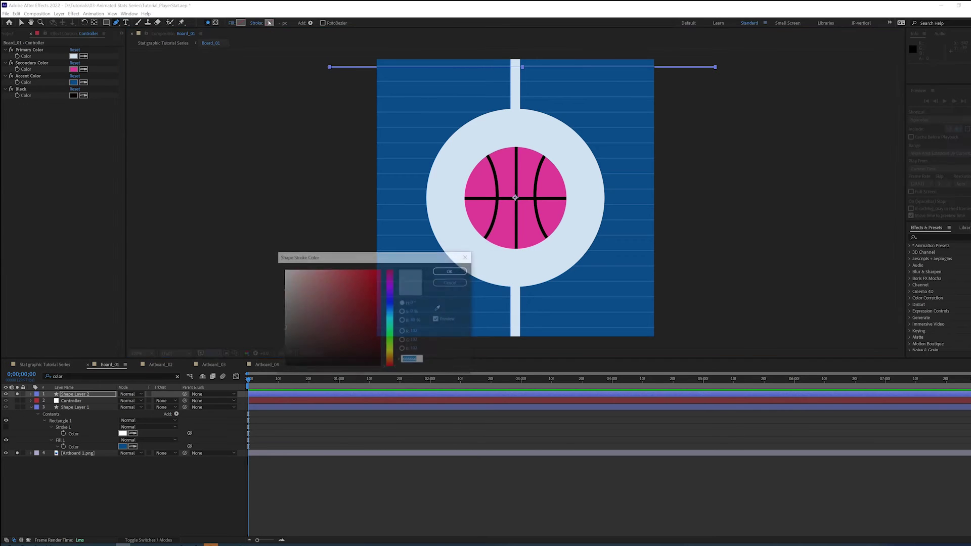
pyautogui.click(284, 271)
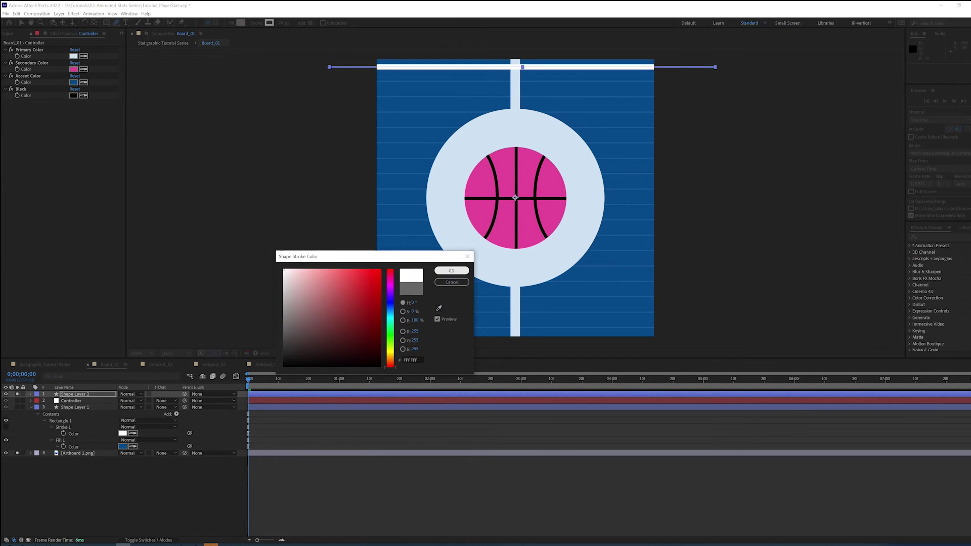
pyautogui.click(452, 270)
pyautogui.click(282, 22)
pyautogui.write('2')
pyautogui.press('Return')
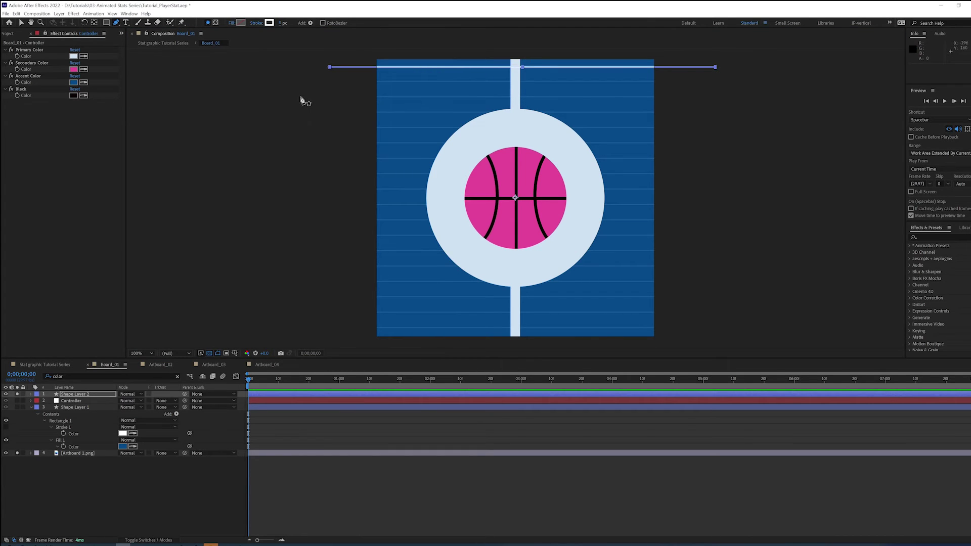
# Rename the line's shape layer as "Court BG lines"
pyautogui.click(81, 395)
pyautogui.write('Cou')
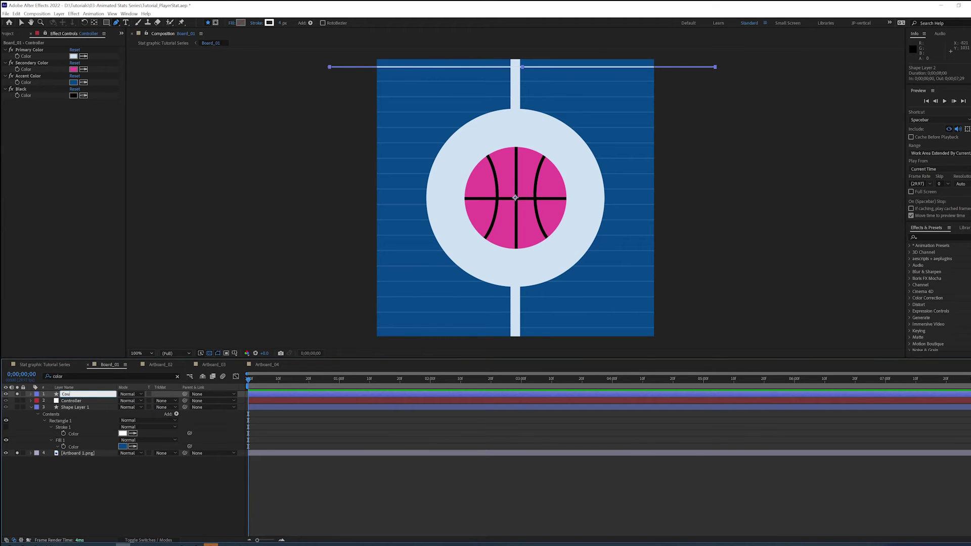
pyautogui.write('rt BG lines')
pyautogui.press('Return')
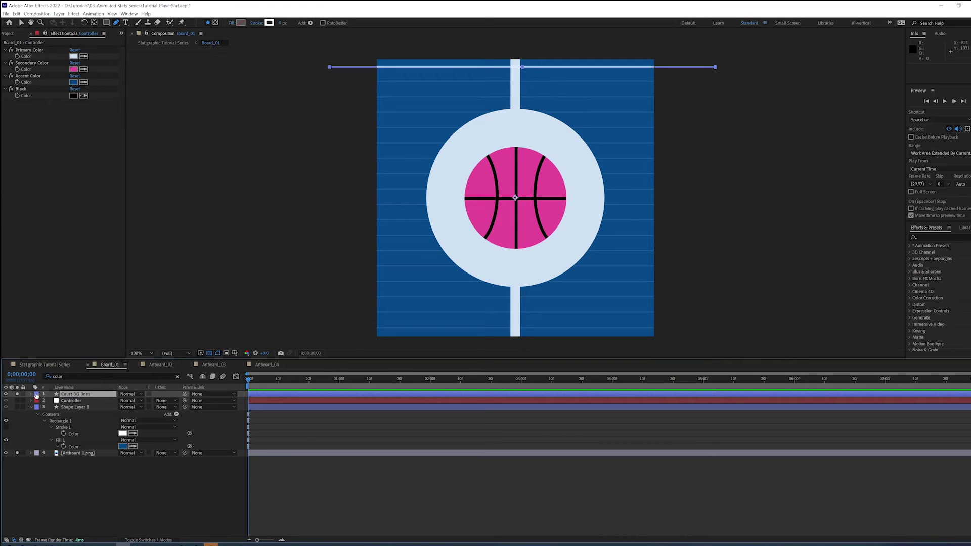
# Filter the timeline properties by "color" and link the Court BG lines stroke color to the Controller's Primary Color
pyautogui.click(74, 377)
pyautogui.press('Return')
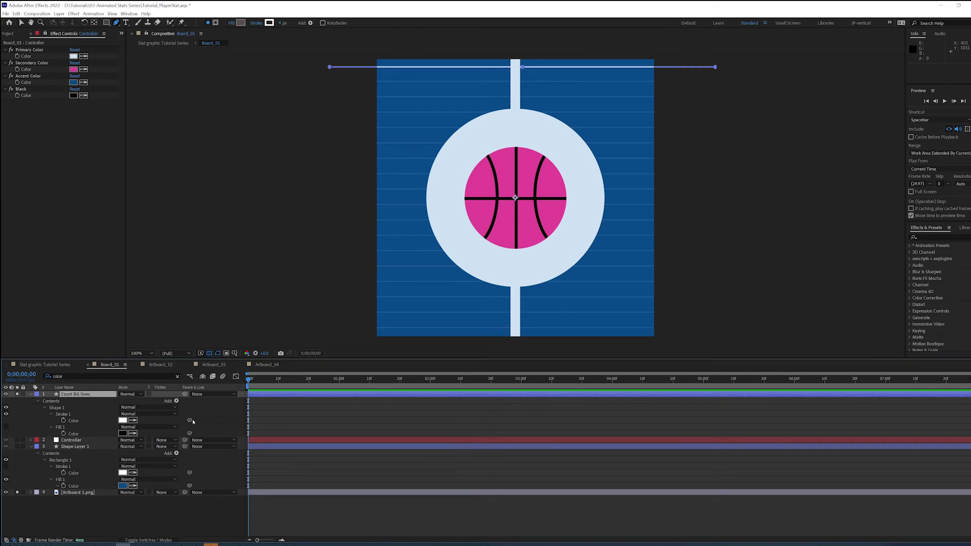
pyautogui.moveTo(190, 421); pyautogui.dragTo(28, 56)
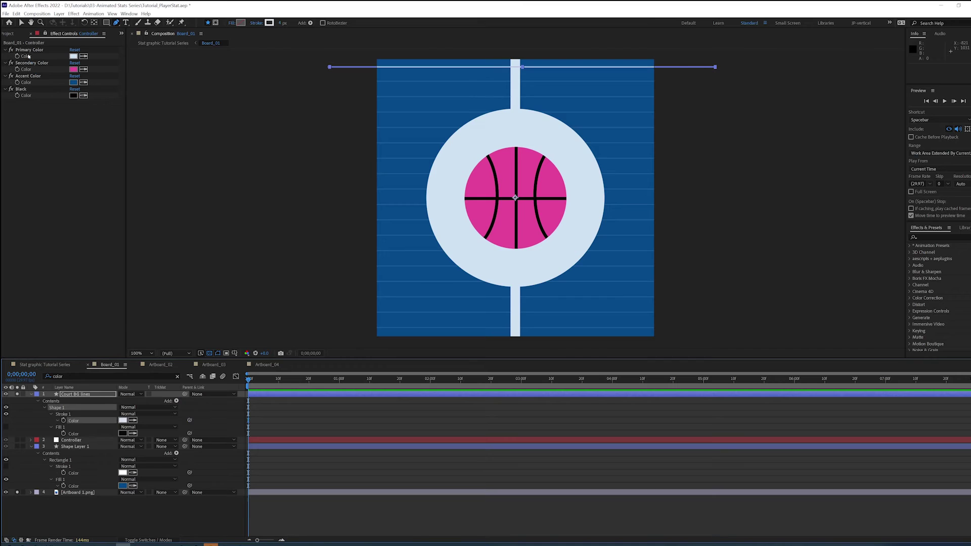
pyautogui.click(114, 507)
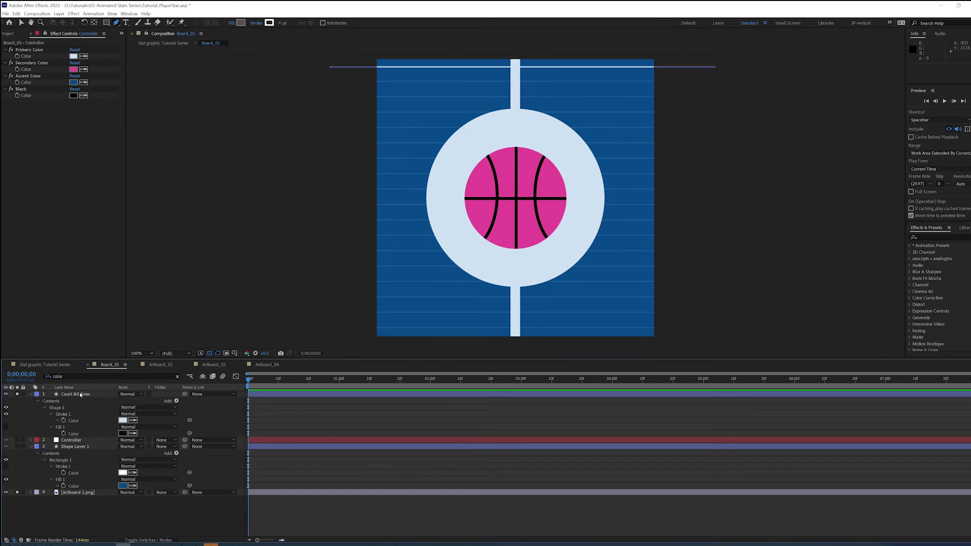
# Add a Repeater to the Court BG lines layer and set its copies to 5
pyautogui.click(81, 394)
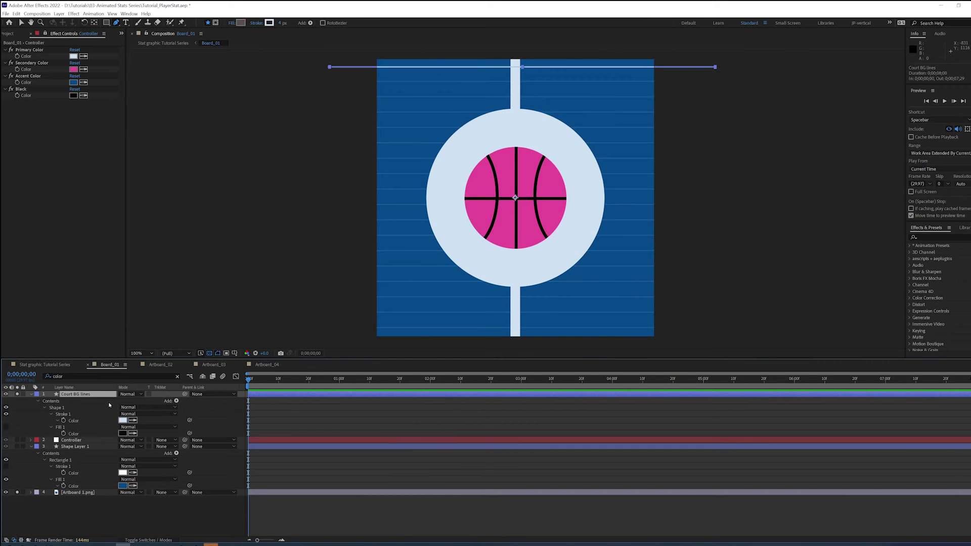
pyautogui.click(176, 402)
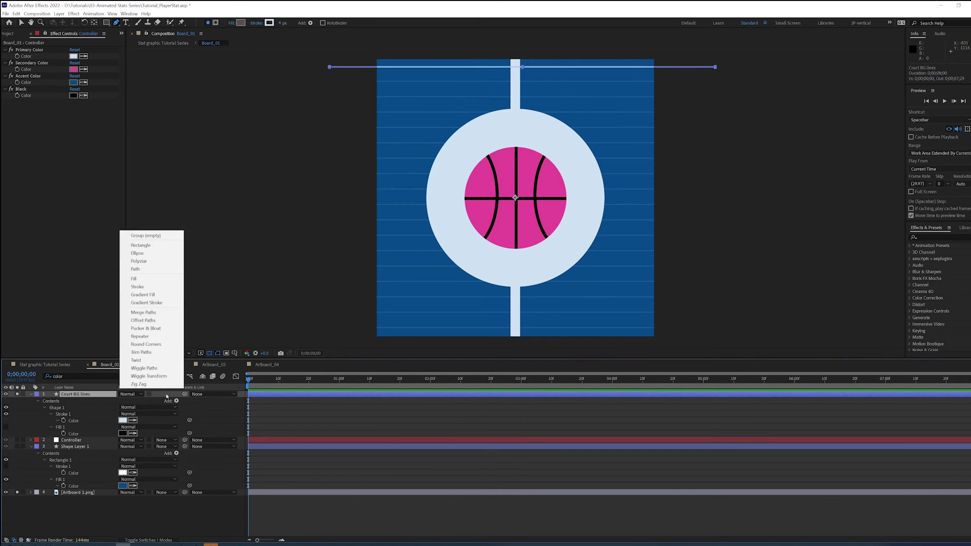
pyautogui.click(144, 337)
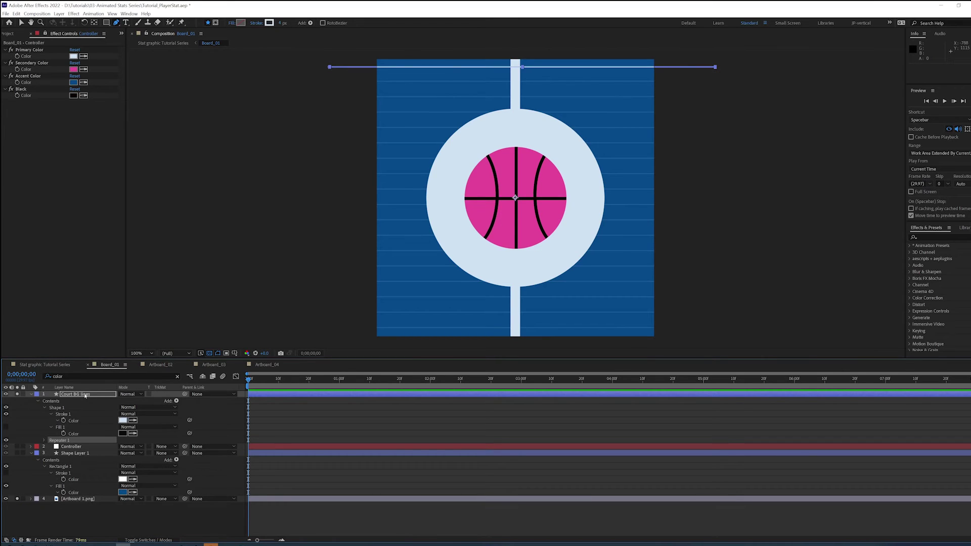
pyautogui.click(44, 441)
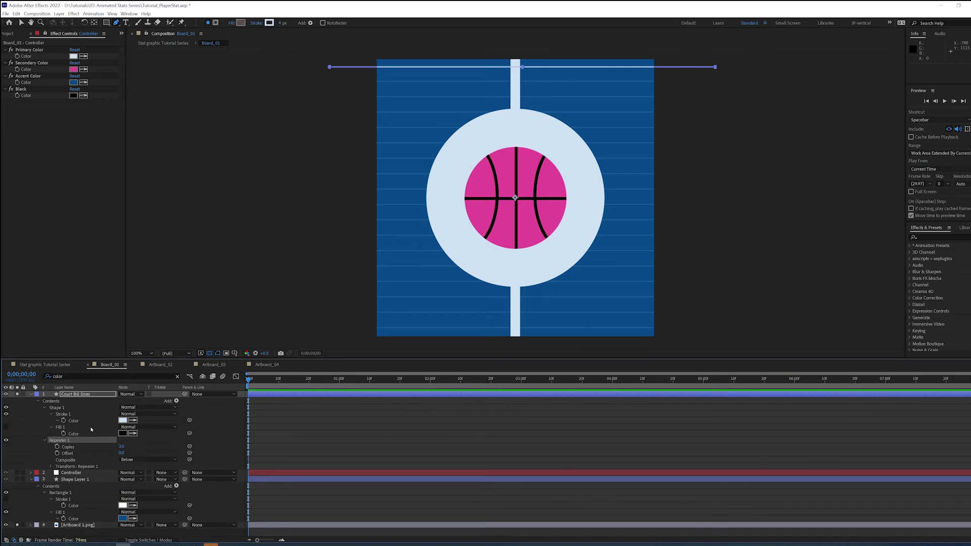
pyautogui.click(123, 447)
pyautogui.write('5')
pyautogui.press('Return')
# Space the repeated lines vertically, trying a Repeater position of 0, 50 and settling on 0, 60 to match the reference
pyautogui.click(51, 467)
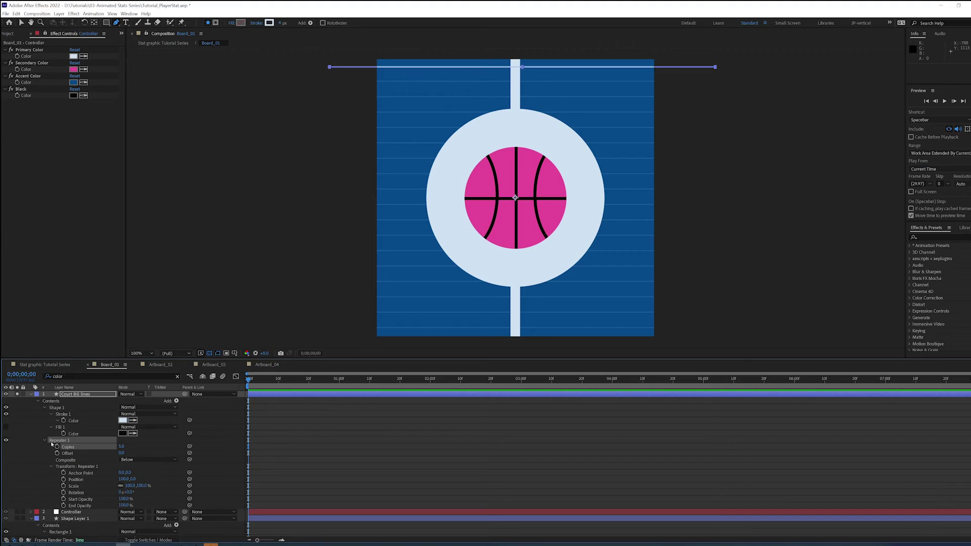
pyautogui.click(123, 479)
pyautogui.write('0')
pyautogui.press('Tab')
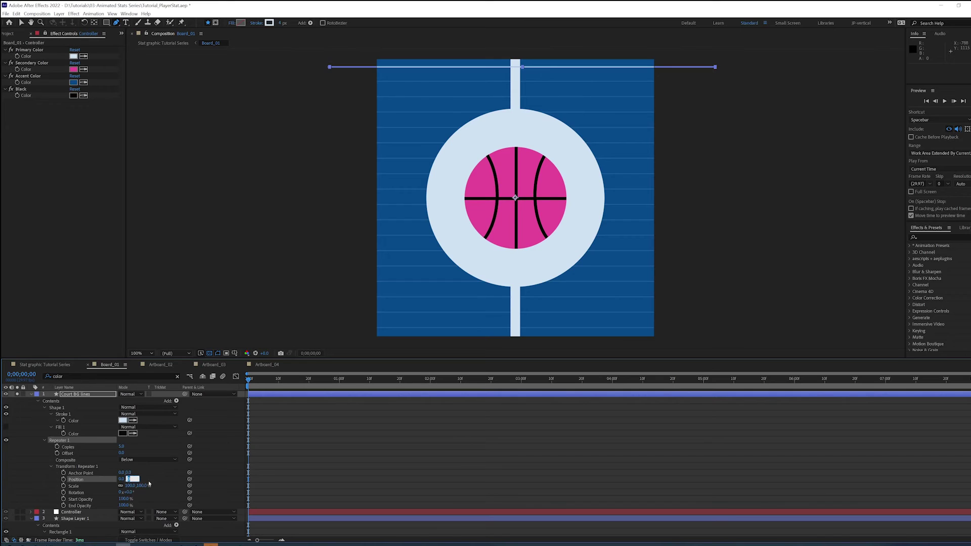
pyautogui.write('50')
pyautogui.press('Return')
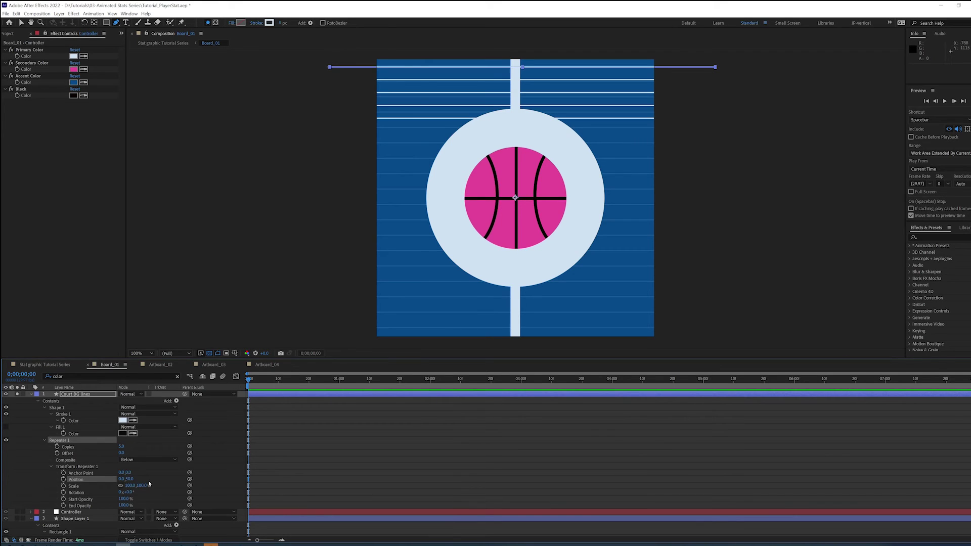
pyautogui.click(129, 479)
pyautogui.write('60')
pyautogui.press('Return')
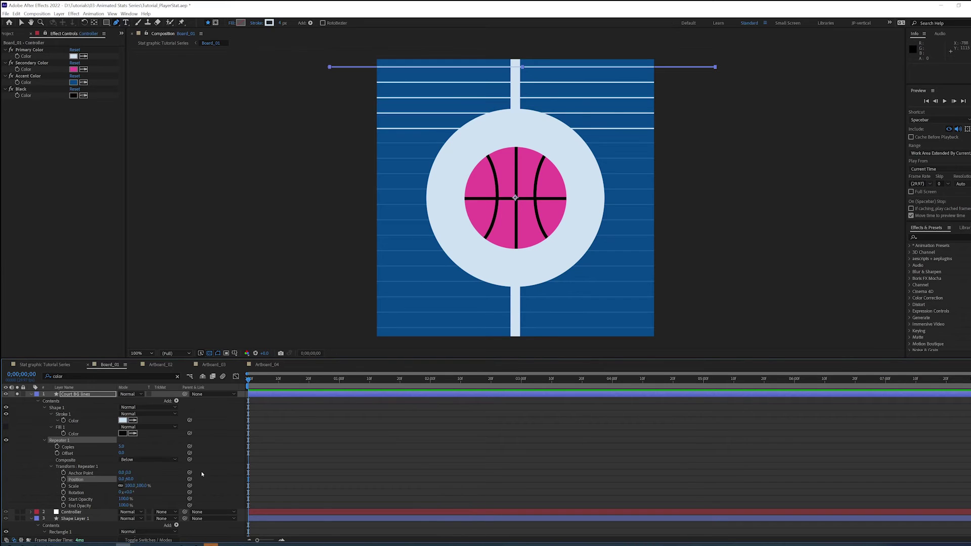
# Raise the Repeater's copies to 12 and finally 20 so the lines cover the whole frame
pyautogui.click(122, 447)
pyautogui.write('12')
pyautogui.press('Return')
pyautogui.click(123, 447)
pyautogui.write('20')
pyautogui.press('Return')
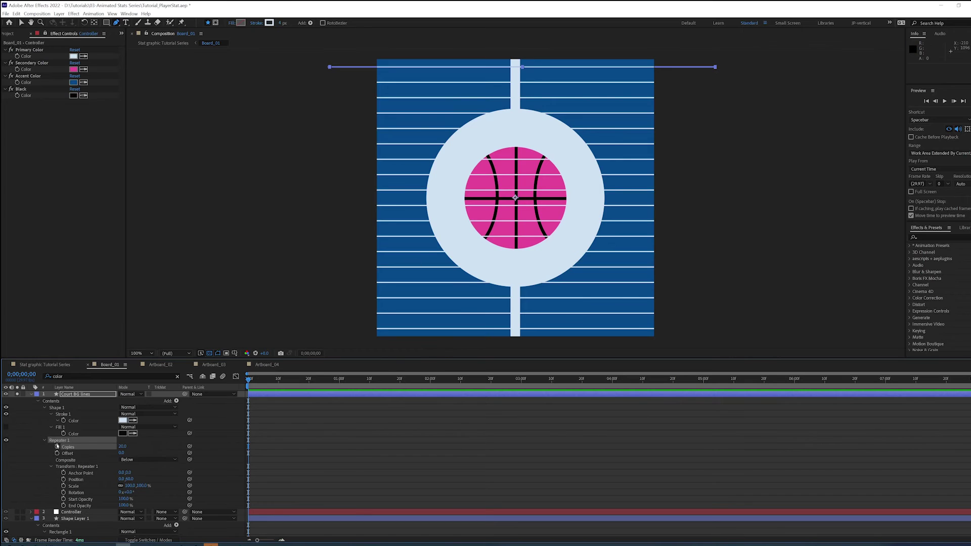
# Collapse the Court BG lines layer and move it directly below the Controller layer
pyautogui.click(26, 438)
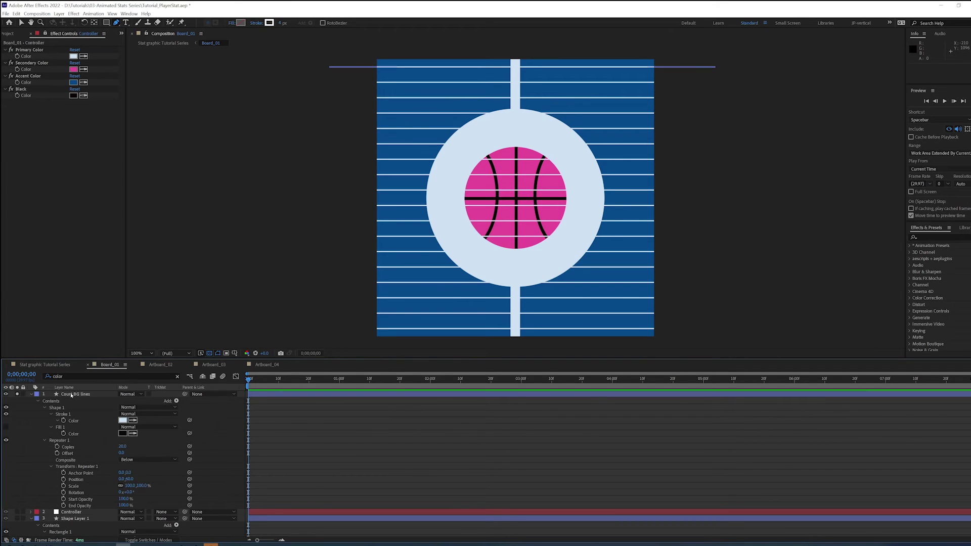
pyautogui.click(31, 394)
pyautogui.moveTo(75, 394); pyautogui.dragTo(72, 408)
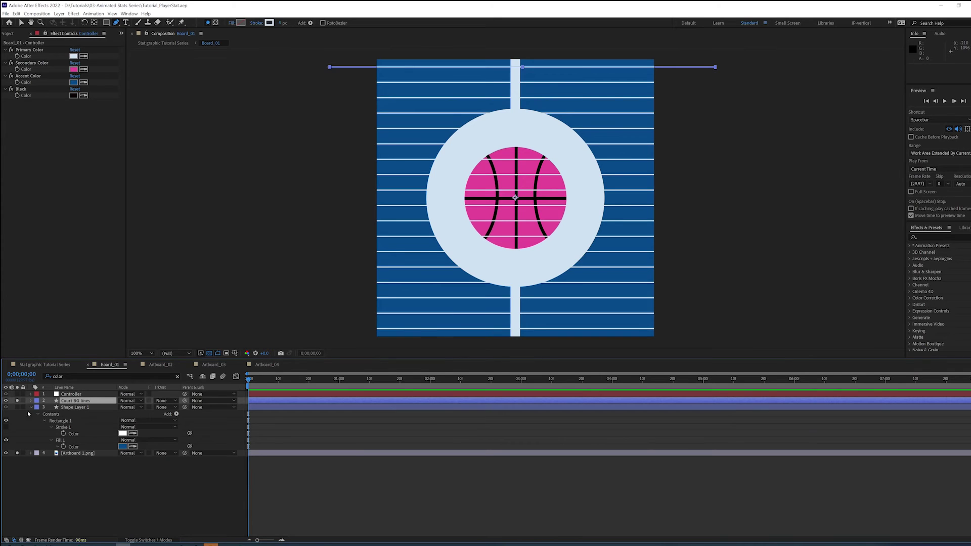
# Compare the Court BG lines with the reference, set the layer's opacity to 12% and turn off its solo
pyautogui.click(18, 401)
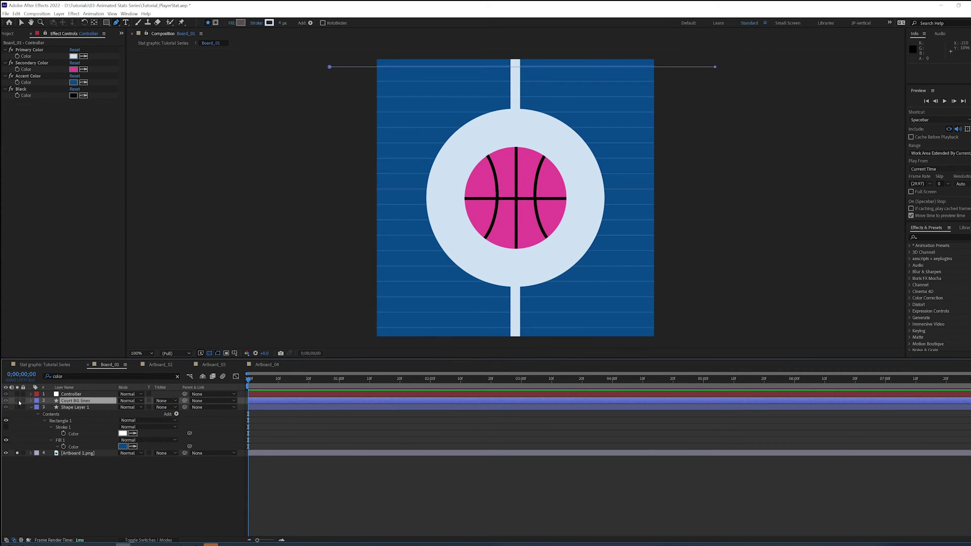
pyautogui.click(91, 403)
pyautogui.click(17, 401)
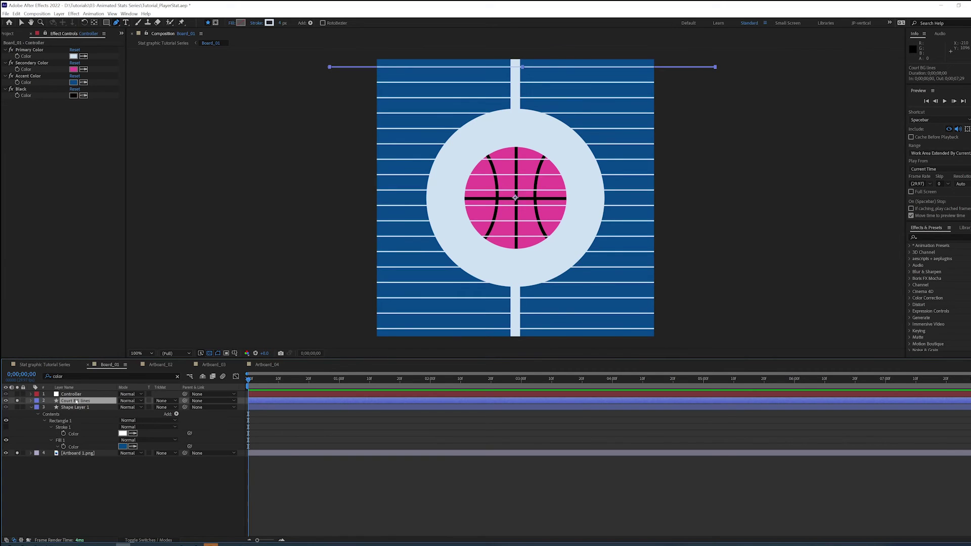
pyautogui.press('t')
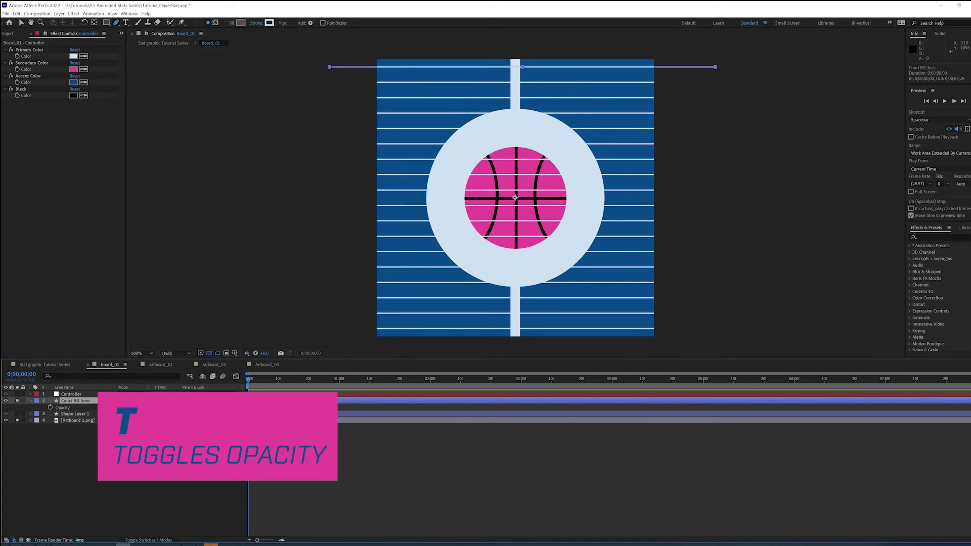
pyautogui.press('Return')
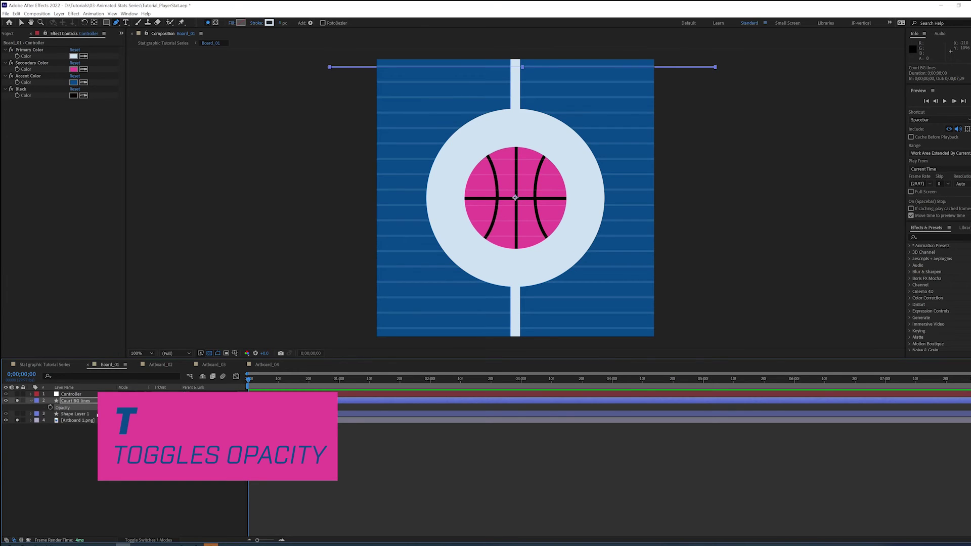
pyautogui.click(18, 402)
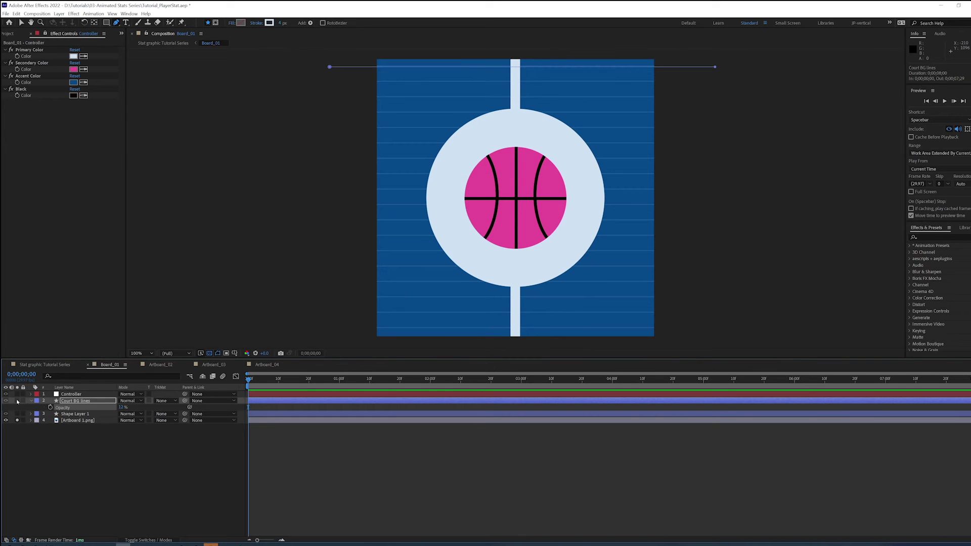
pyautogui.click(80, 466)
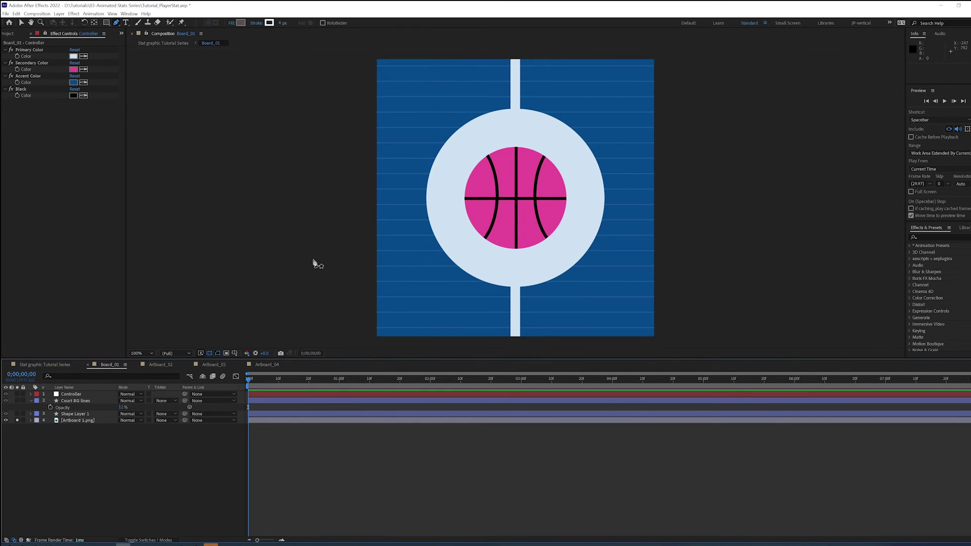
# Add a composition-sized ellipse shape layer with a solid color fill and filter the timeline properties by "color"
pyautogui.click(107, 23)
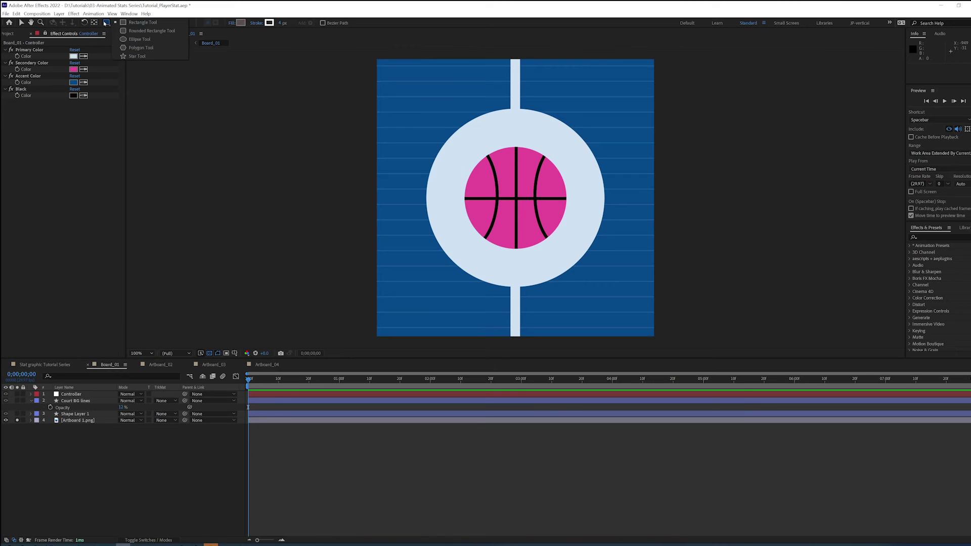
pyautogui.click(124, 39)
pyautogui.doubleClick(107, 23)
pyautogui.click(293, 23)
pyautogui.click(451, 267)
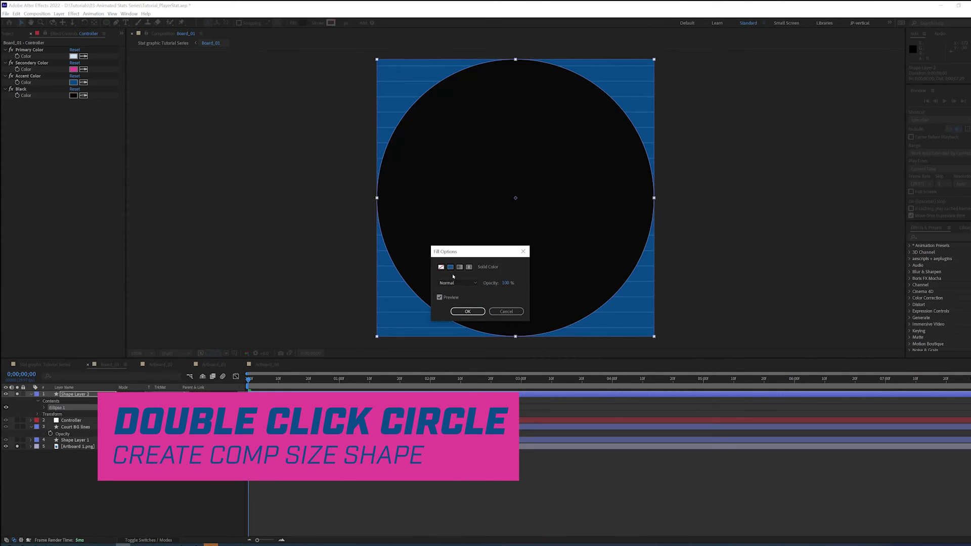
pyautogui.click(468, 311)
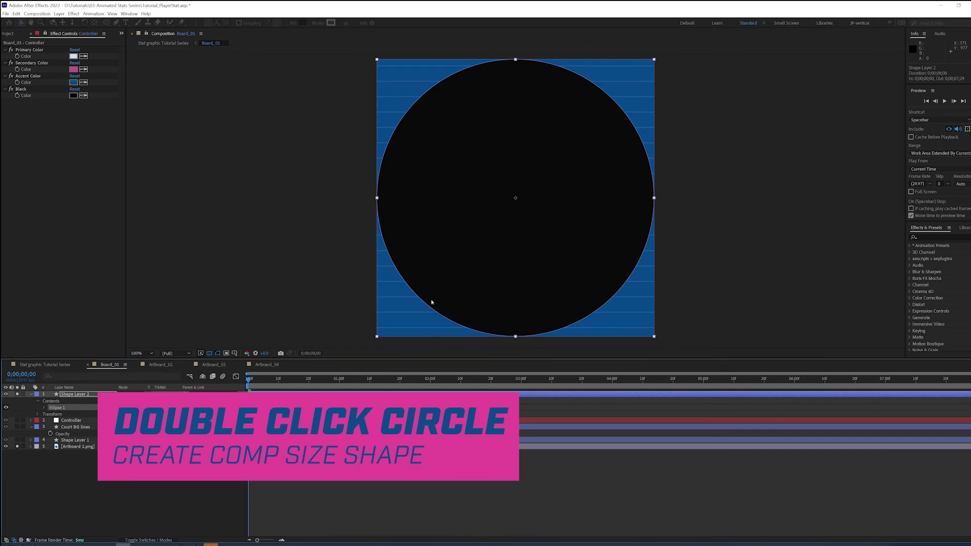
pyautogui.click(65, 376)
pyautogui.write('color')
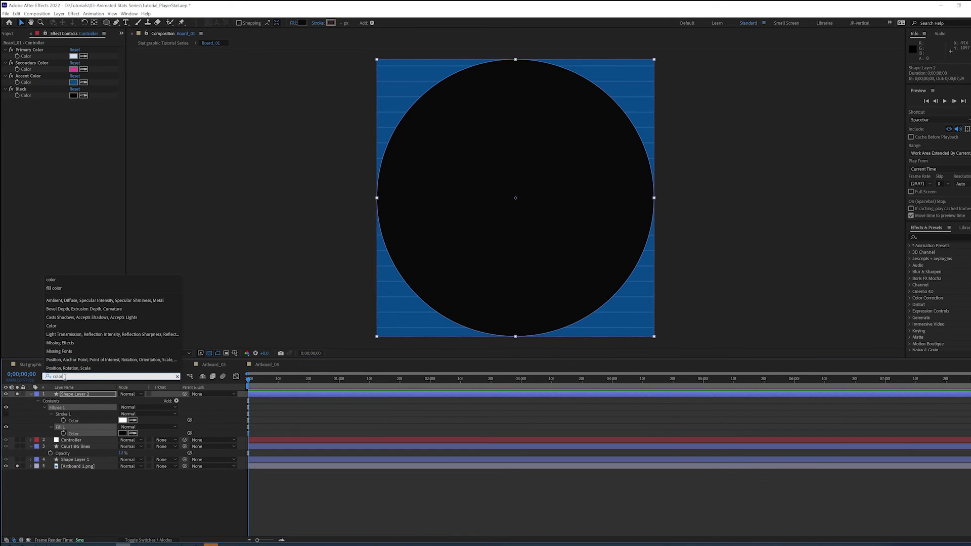
# Link the ellipse's fill color to the Controller's Primary Color and shrink the ellipse from its center to match the reference circle
pyautogui.press('Return')
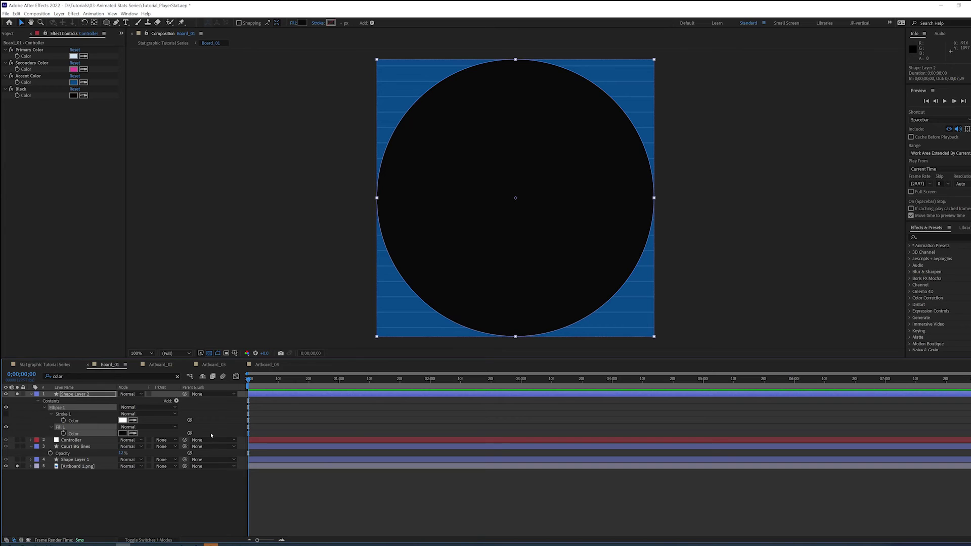
pyautogui.moveTo(188, 433); pyautogui.dragTo(36, 56)
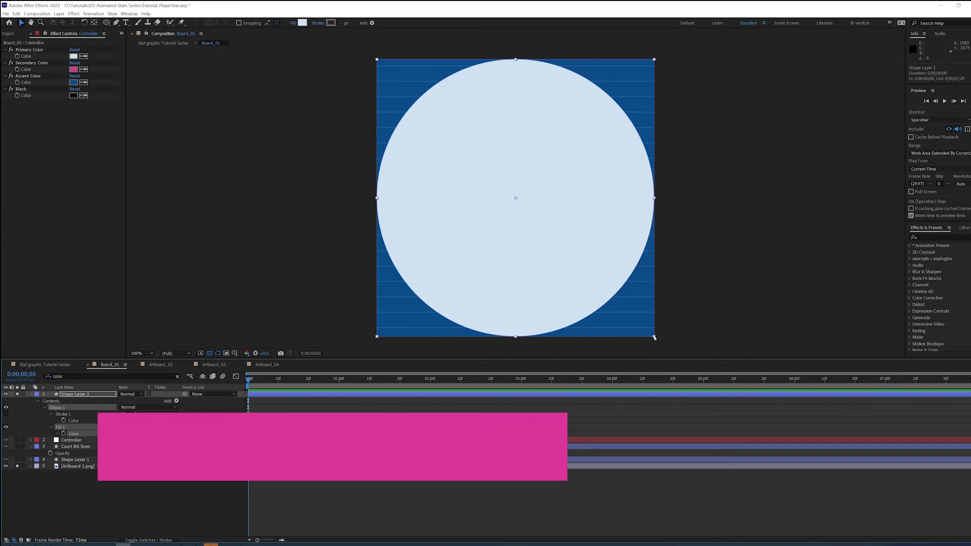
pyautogui.moveTo(655, 338); pyautogui.dragTo(654, 338)
pyautogui.moveTo(639, 325); pyautogui.dragTo(604, 288)
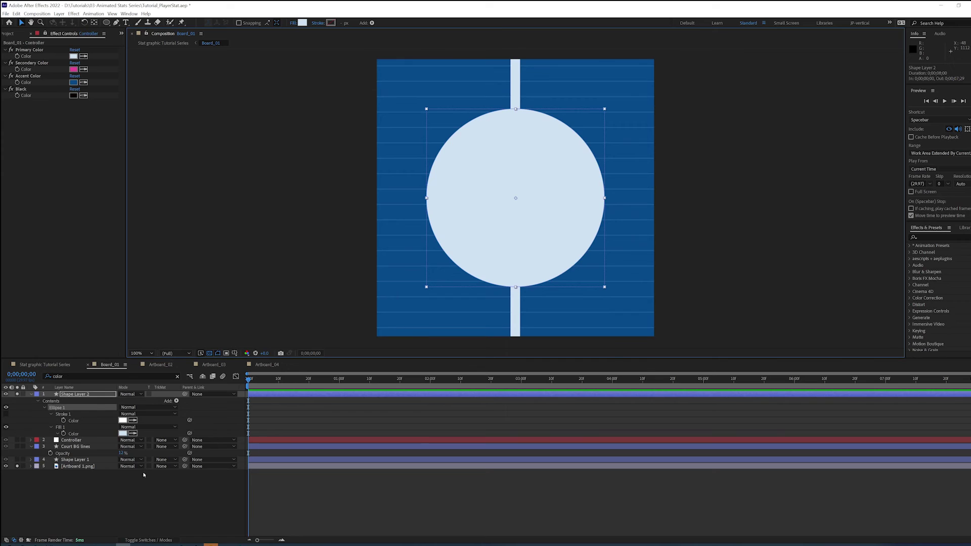
# Rename the ellipse shape layer as Center Circle and deselect it
pyautogui.click(116, 507)
pyautogui.click(76, 394)
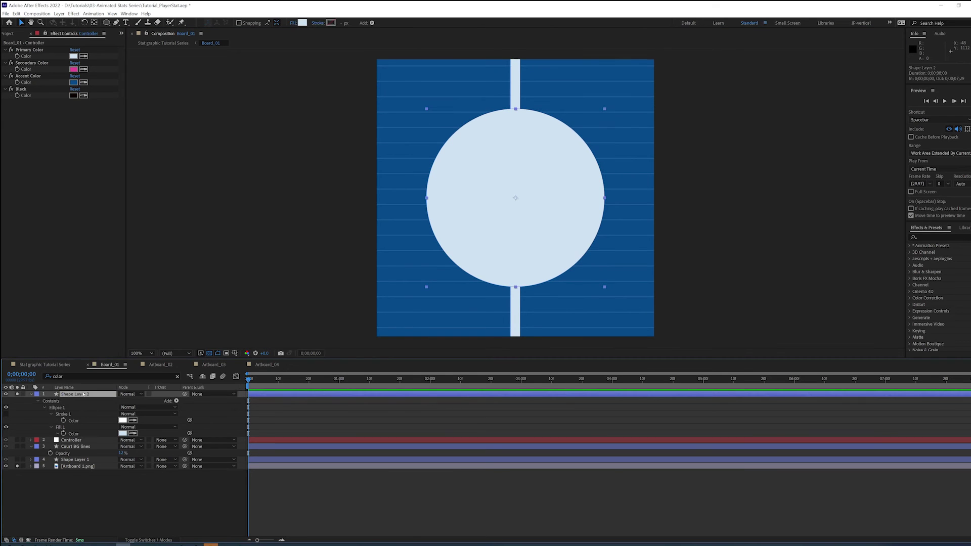
pyautogui.press('Return')
pyautogui.write('c')
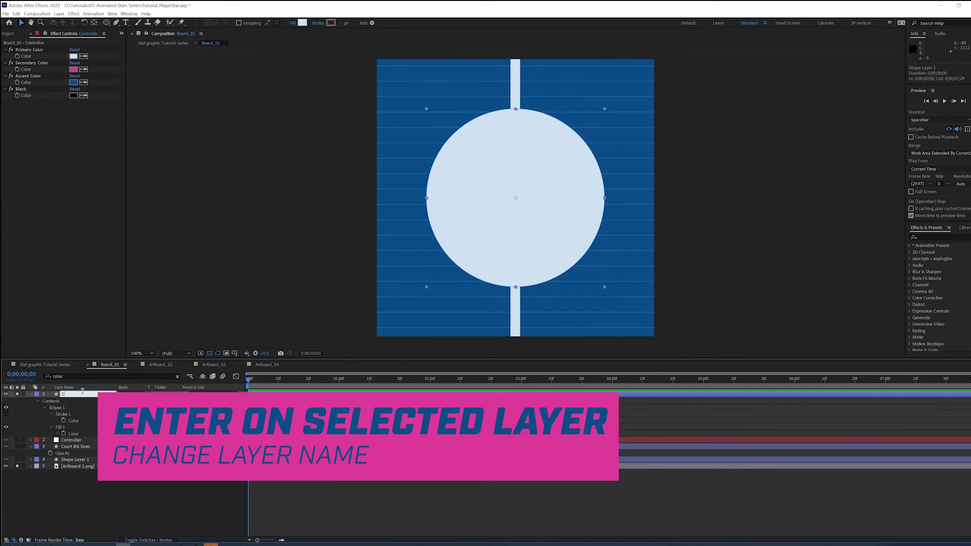
pyautogui.write('enter Circle')
pyautogui.press('Return')
pyautogui.click(233, 253)
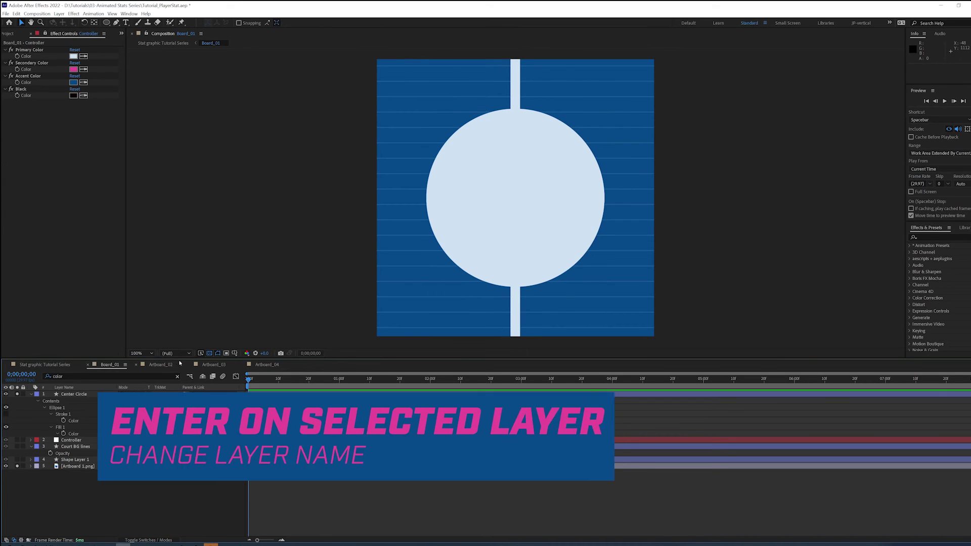
# Draw a narrow vertical rectangle shape over the court's center line, extending past the frame's upper and lower edges
pyautogui.press('q')
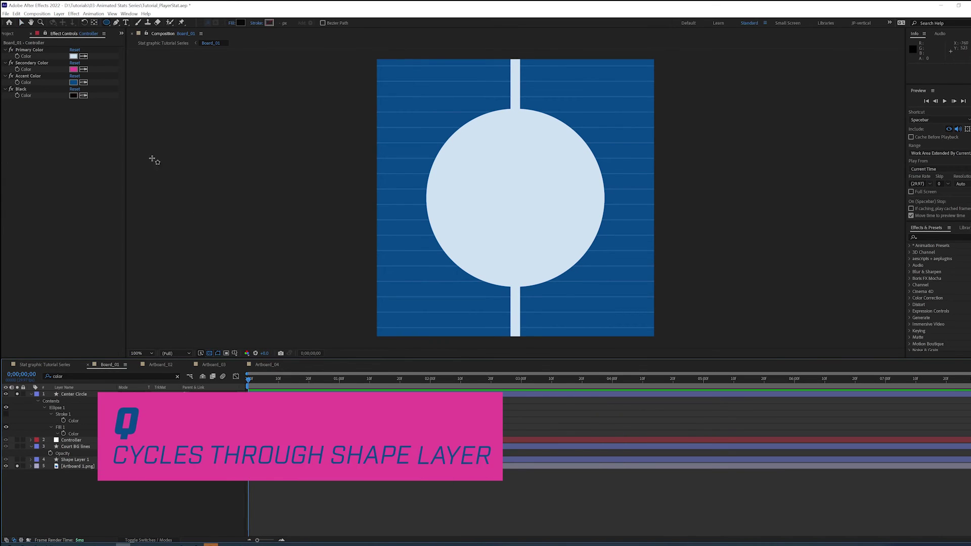
pyautogui.click(107, 22)
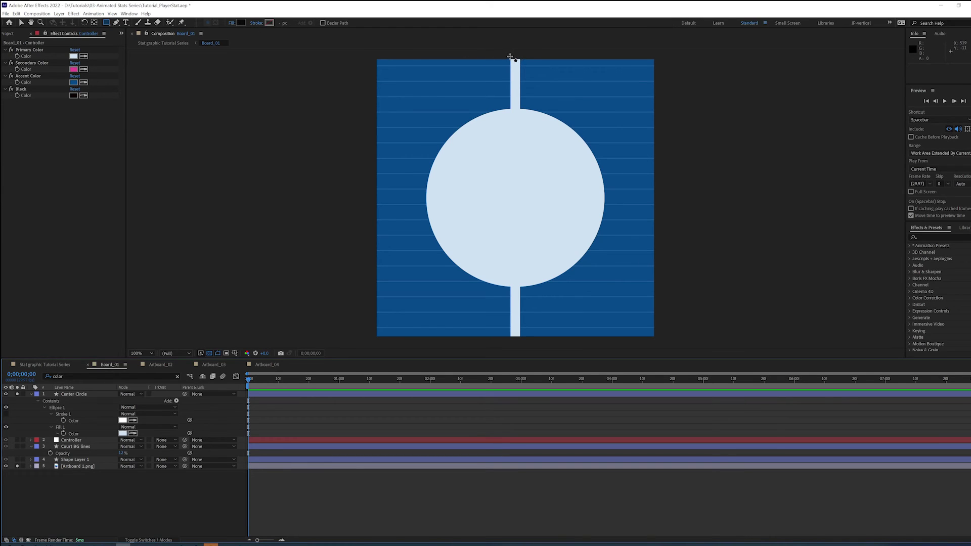
pyautogui.moveTo(511, 56); pyautogui.dragTo(520, 359)
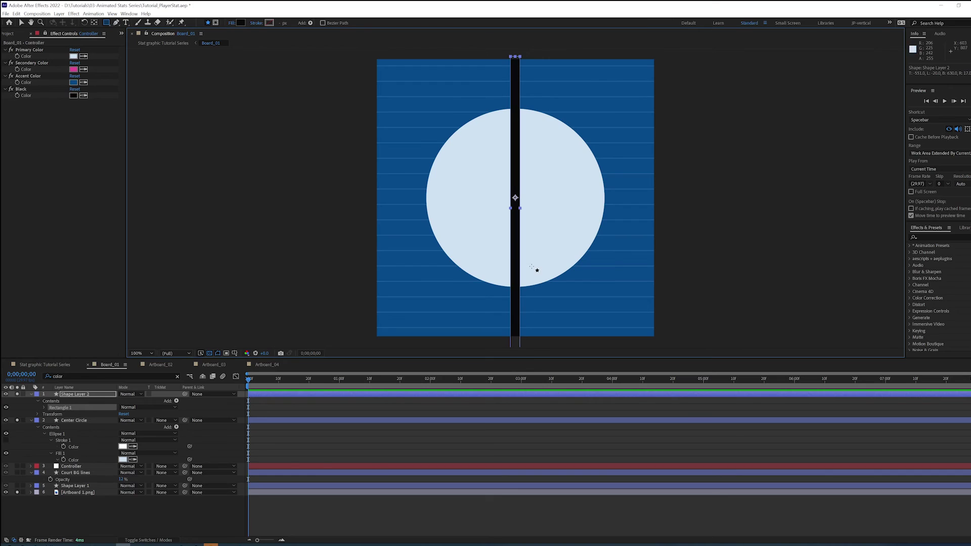
# Center the rectangle shape on the composition's center, checking it against the title/action safe guides, and undo the accidental layer shift
pyautogui.press('v')
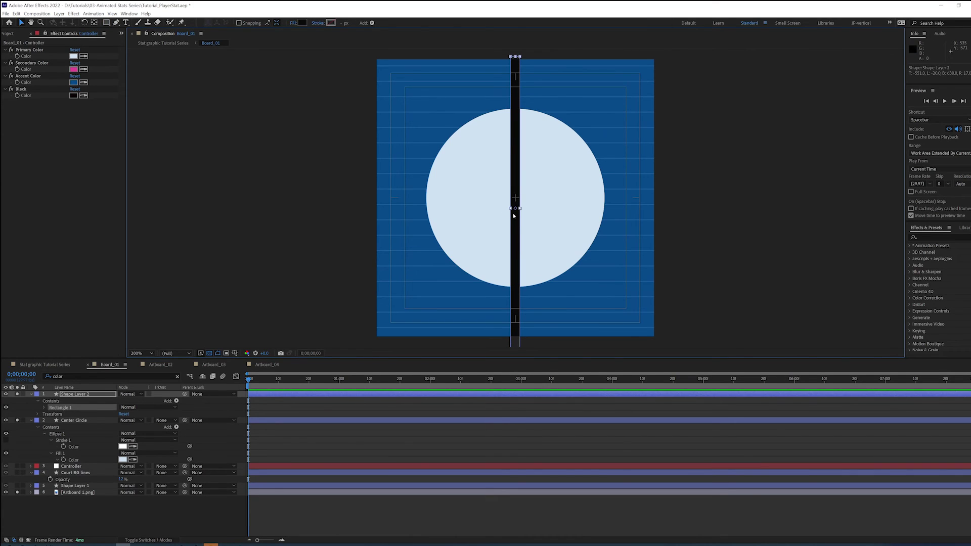
pyautogui.scroll(2, 514, 216)
pyautogui.moveTo(511, 237); pyautogui.dragTo(514, 217)
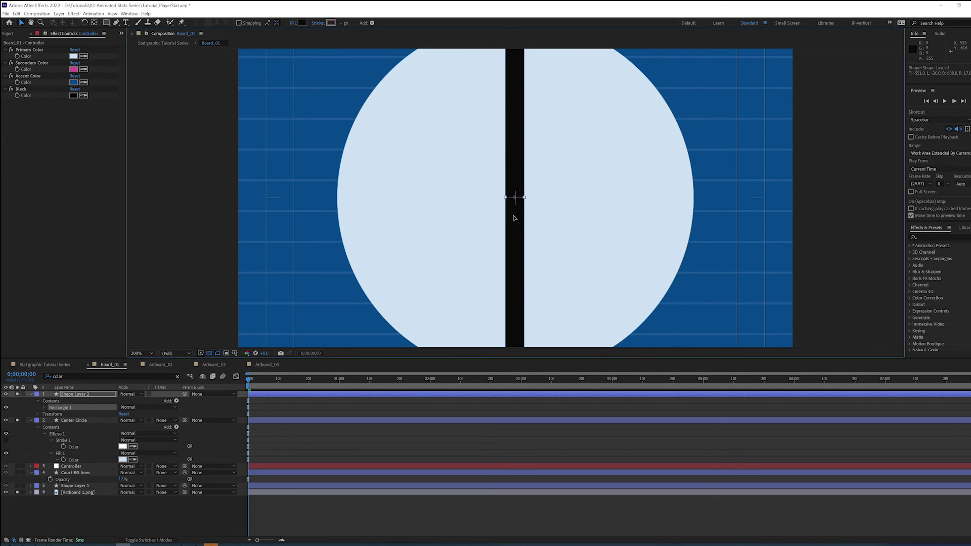
pyautogui.scroll(6, 516, 215)
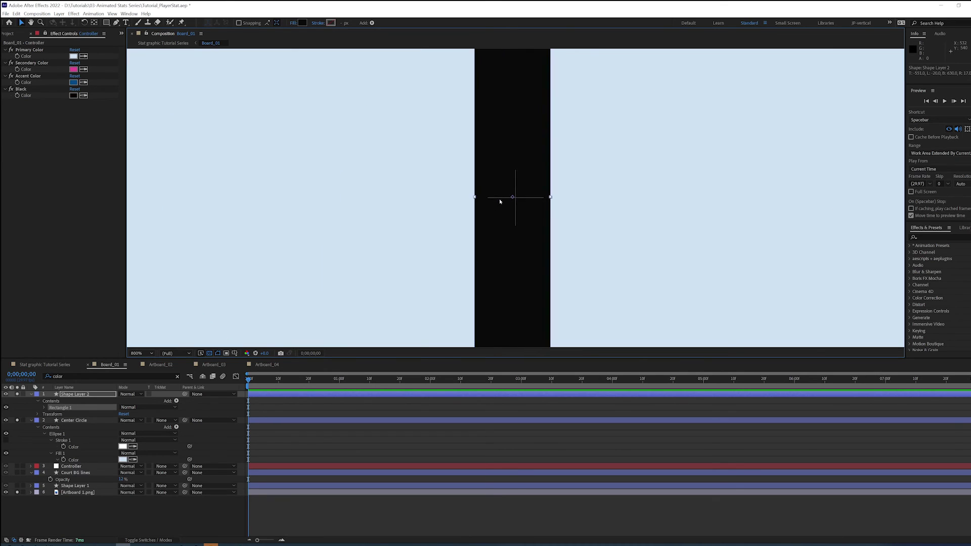
pyautogui.hotkey('ctrl', 'z')
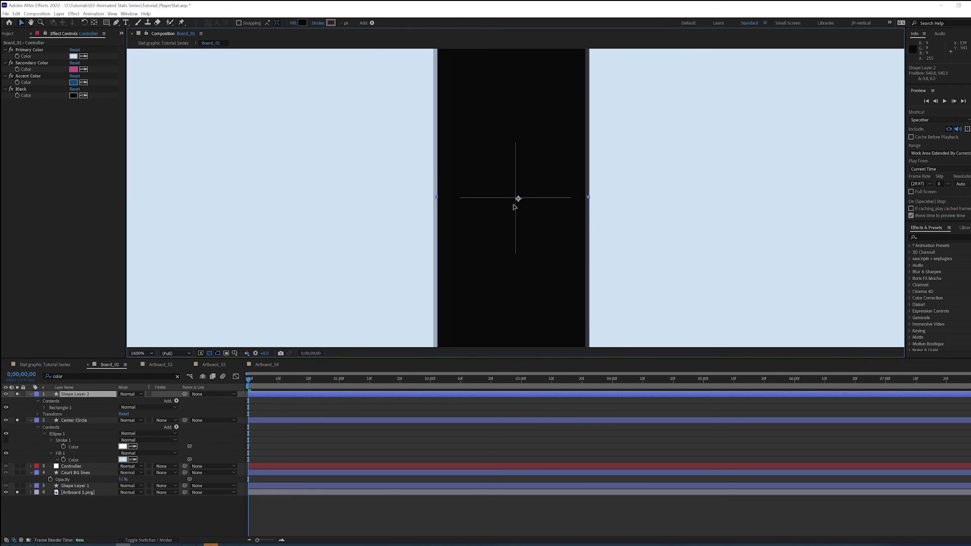
pyautogui.hotkey('ctrl', 'z')
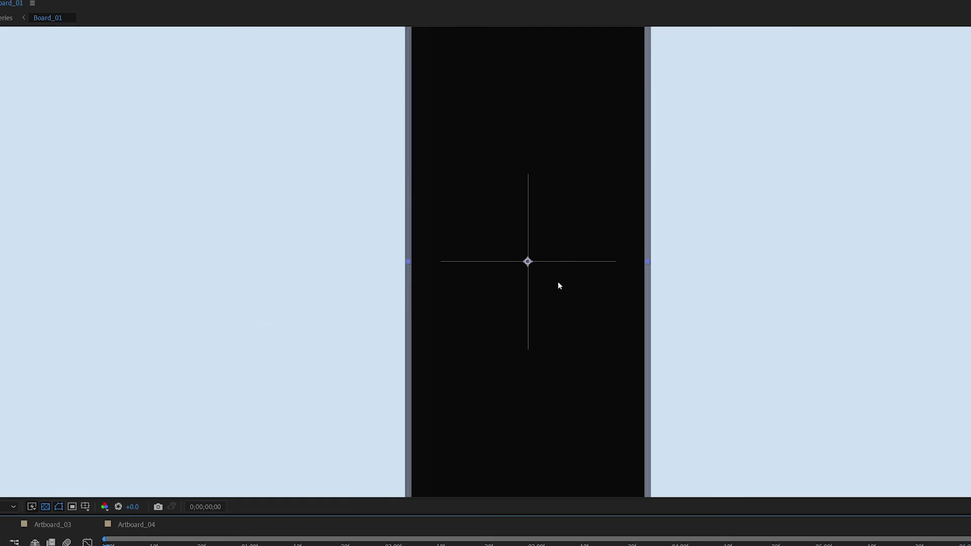
pyautogui.press(',')
pyautogui.press(',')
pyautogui.press(',')
pyautogui.press(',')
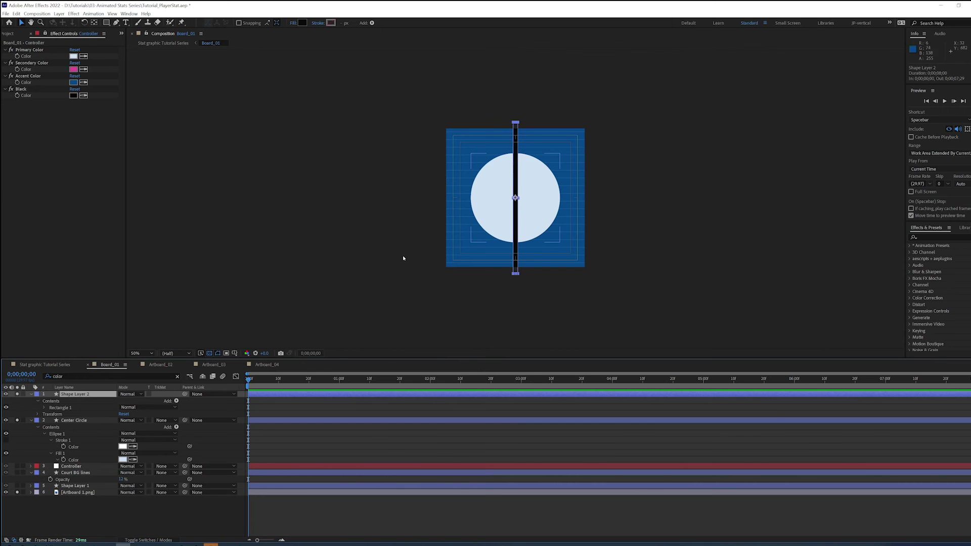
# Reveal the rectangle's color properties and link its fill color to the Controller's Primary Color
pyautogui.press('h')
pyautogui.press('v')
pyautogui.click(44, 408)
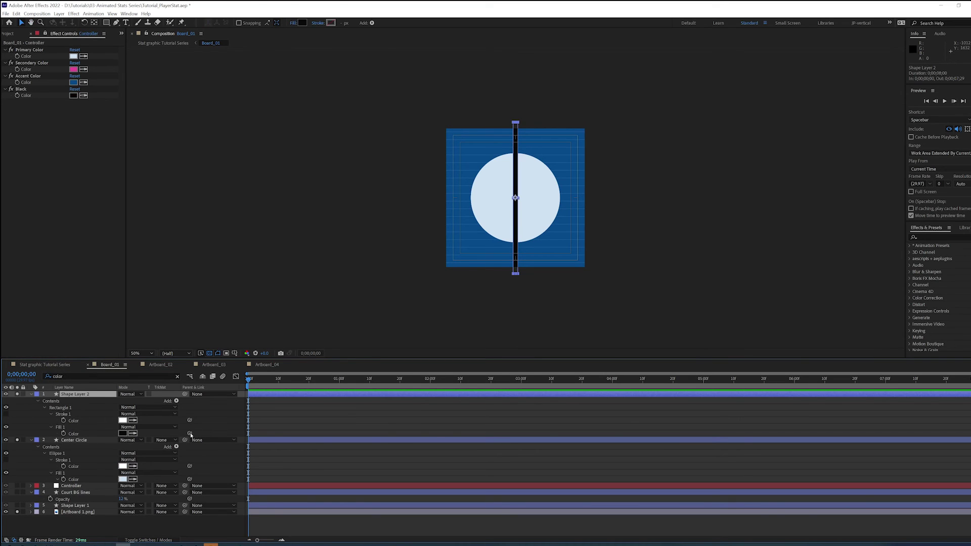
pyautogui.moveTo(190, 434)
pyautogui.mouseDown()
pyautogui.moveTo(102, 236)
pyautogui.moveTo(64, 85)
pyautogui.moveTo(31, 59)
pyautogui.mouseUp()
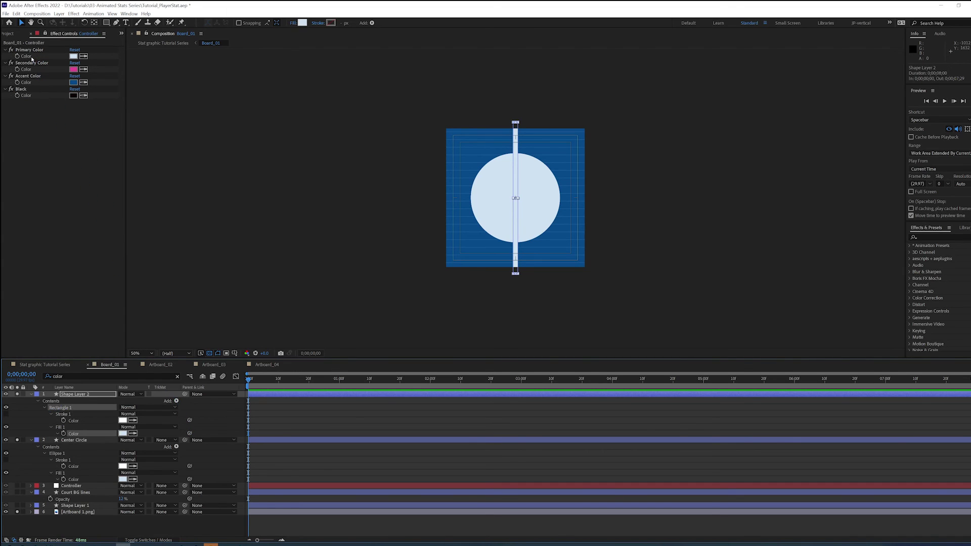
# Collapse the rectangle's shape layer and rename it as Center Line
pyautogui.click(31, 394)
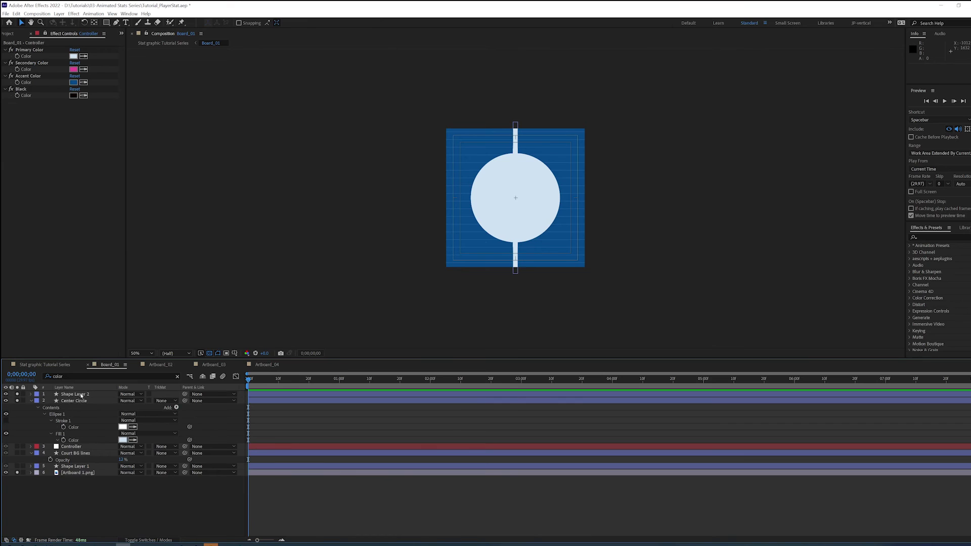
pyautogui.write('Center Line')
pyautogui.press('Return')
# Move the Center Line and Center Circle layers directly below the Controller layer and view the composition at 100%
pyautogui.keyDown('shift'); pyautogui.click(76, 401); pyautogui.keyUp('shift')
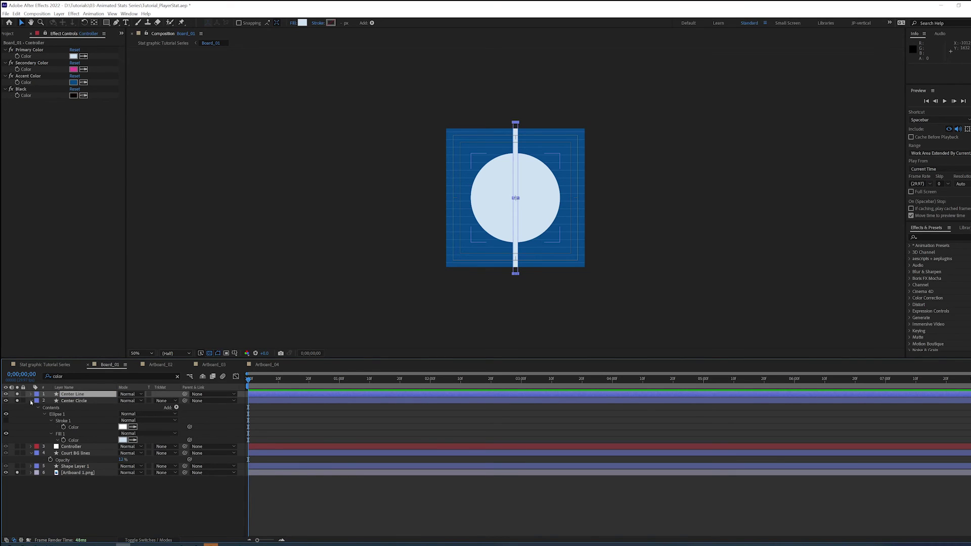
pyautogui.moveTo(77, 401)
pyautogui.mouseDown()
pyautogui.moveTo(79, 421)
pyautogui.moveTo(79, 412)
pyautogui.mouseUp()
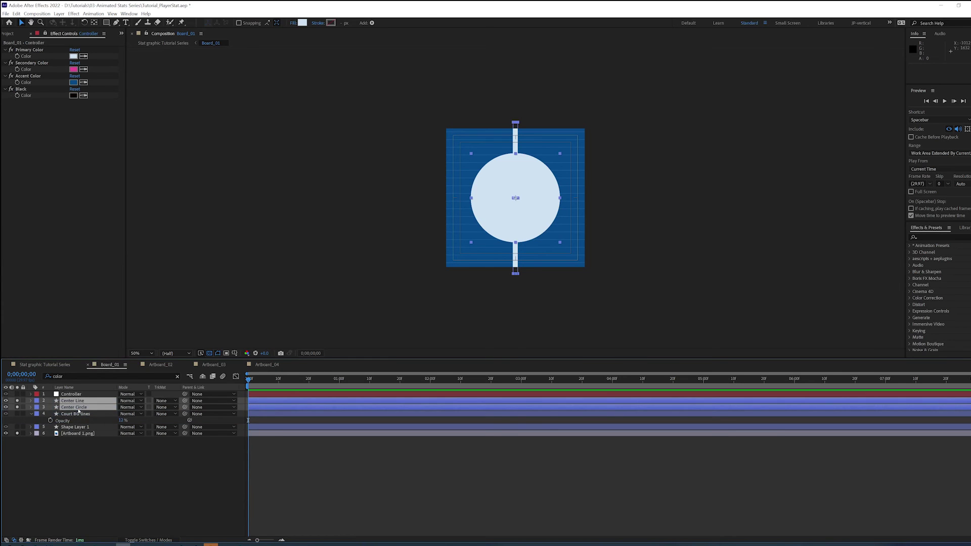
pyautogui.click(59, 485)
pyautogui.press('/')
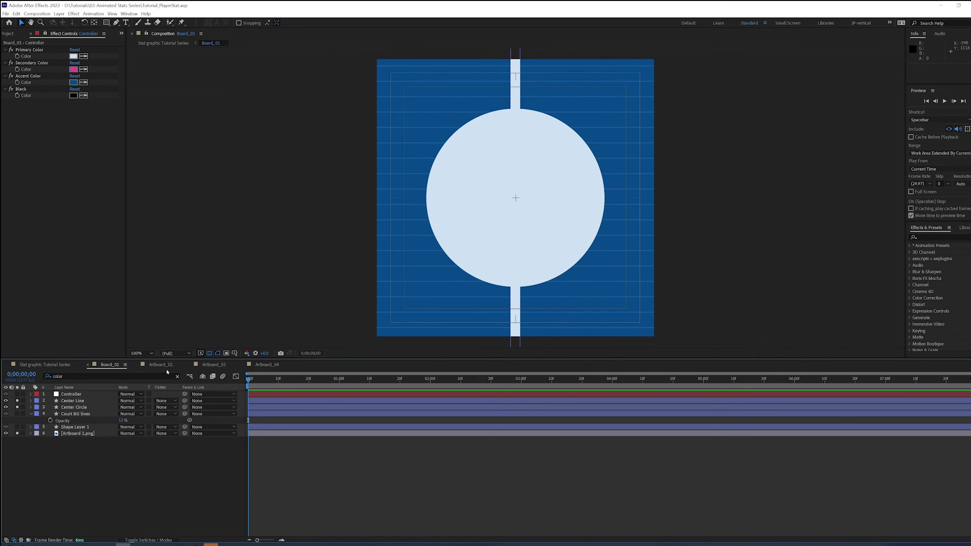
# Switch to Photoshop and hide Artboard 1's Center line, Center circle, Court lines and BG layers, leaving only the basketball
pyautogui.click(152, 544)
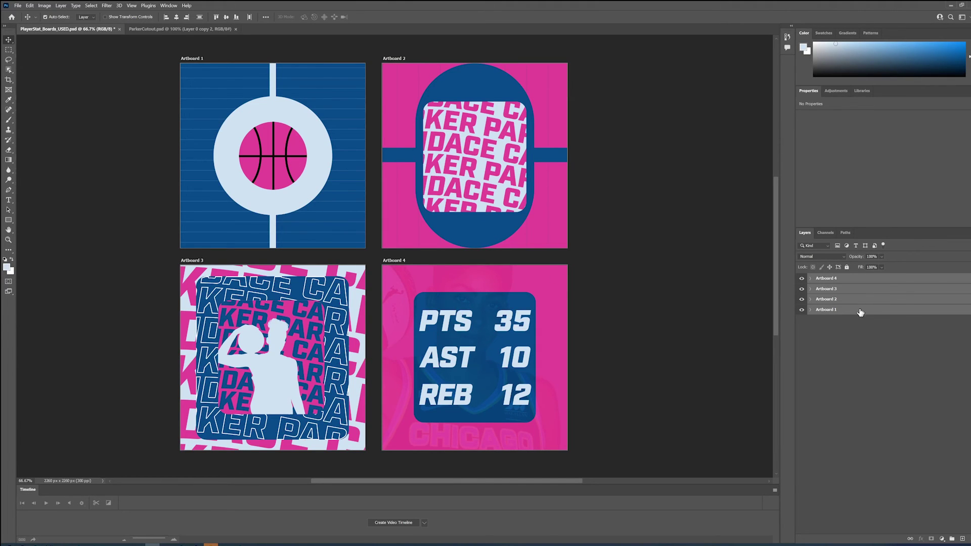
pyautogui.click(837, 351)
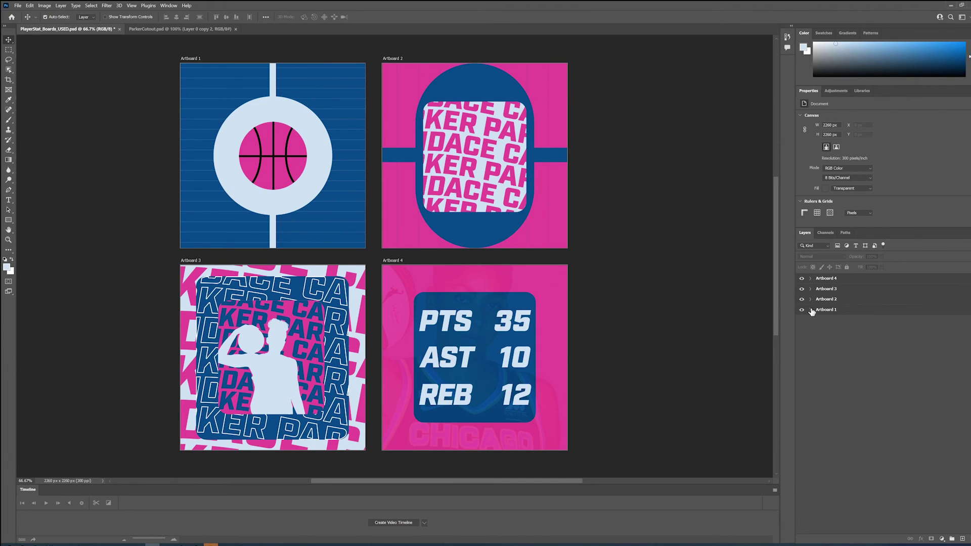
pyautogui.click(810, 310)
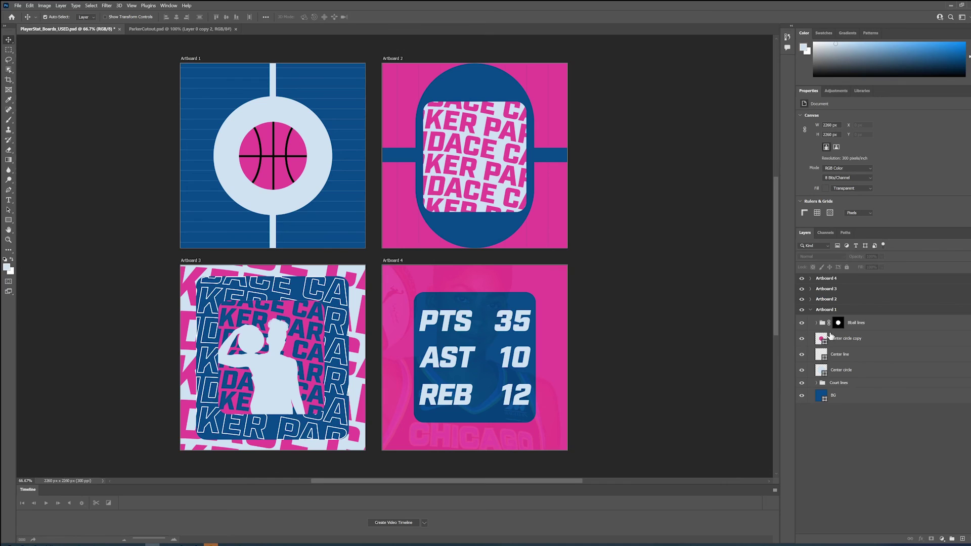
pyautogui.moveTo(803, 357); pyautogui.dragTo(802, 395)
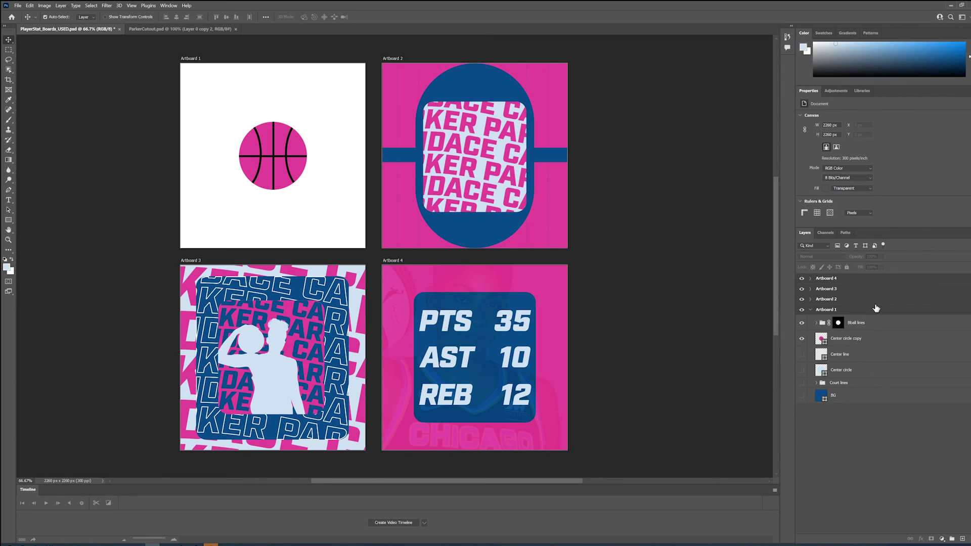
# Select the Center circle copy and Bball lines layers and export only Artboard 1 as a 1080 x 1080 PNG with transparency
pyautogui.click(838, 342)
pyautogui.keyDown('shift'); pyautogui.click(856, 323); pyautogui.keyUp('shift')
pyautogui.click(18, 5)
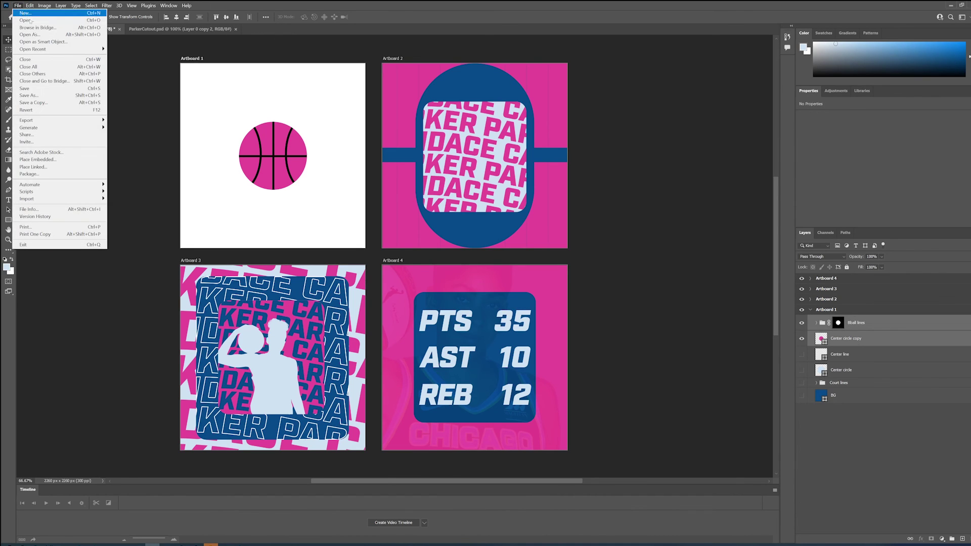
pyautogui.moveTo(75, 123)
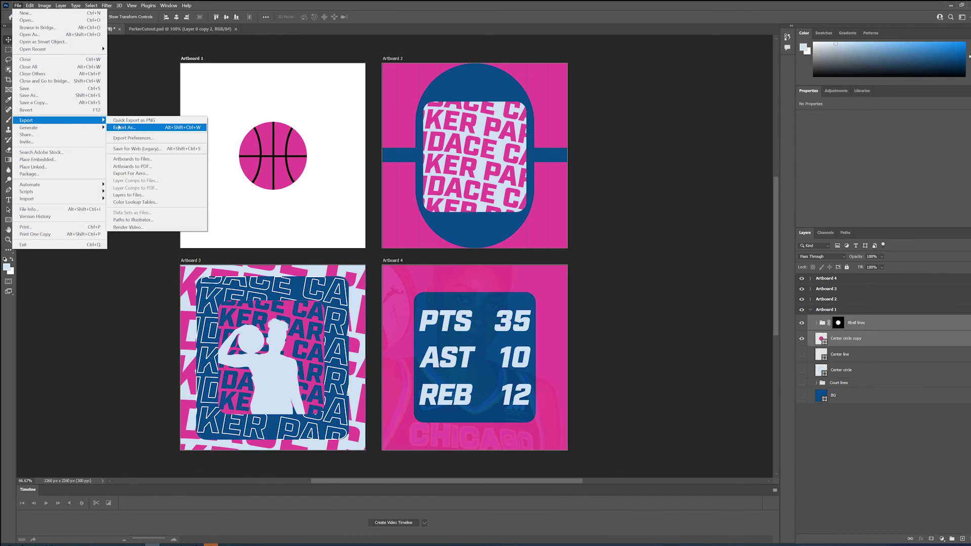
pyautogui.click(119, 128)
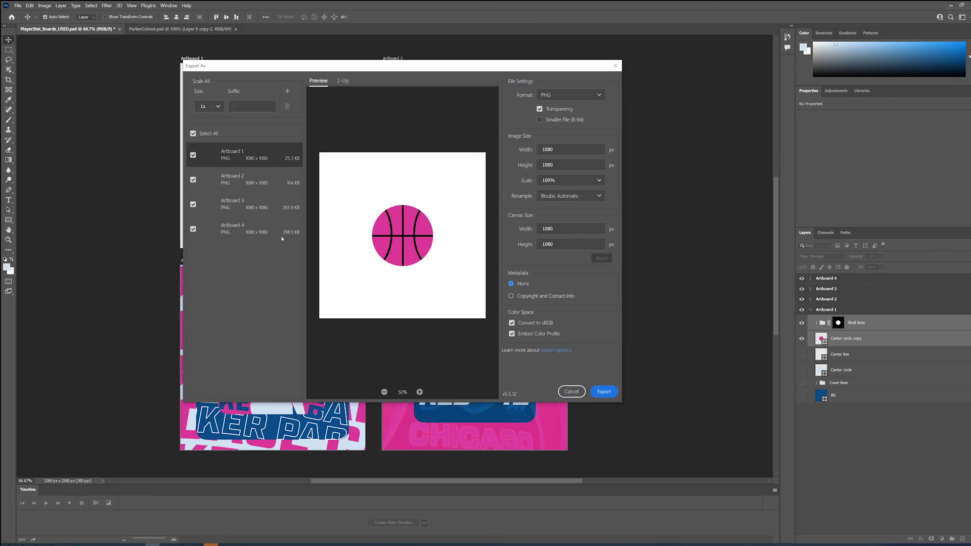
pyautogui.click(193, 179)
pyautogui.click(194, 205)
pyautogui.click(193, 229)
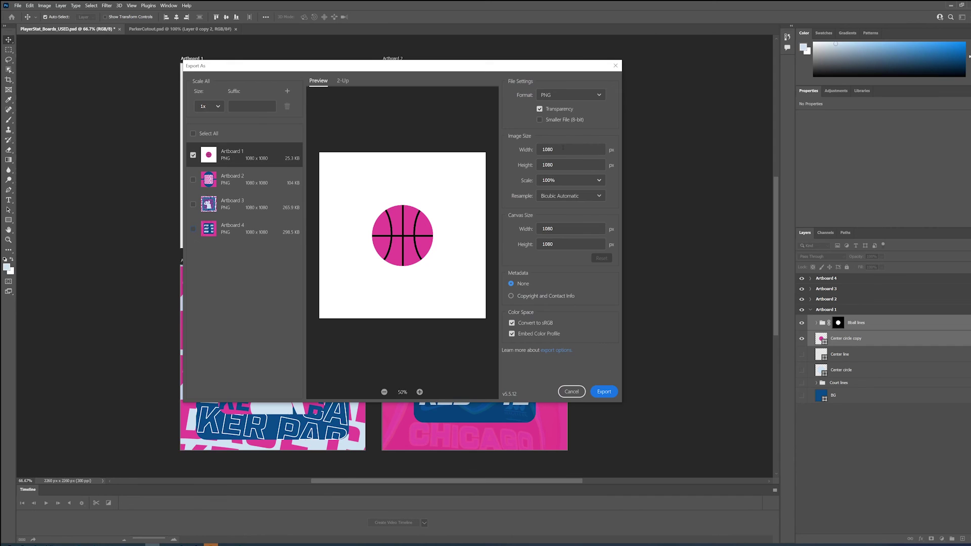
pyautogui.click(604, 392)
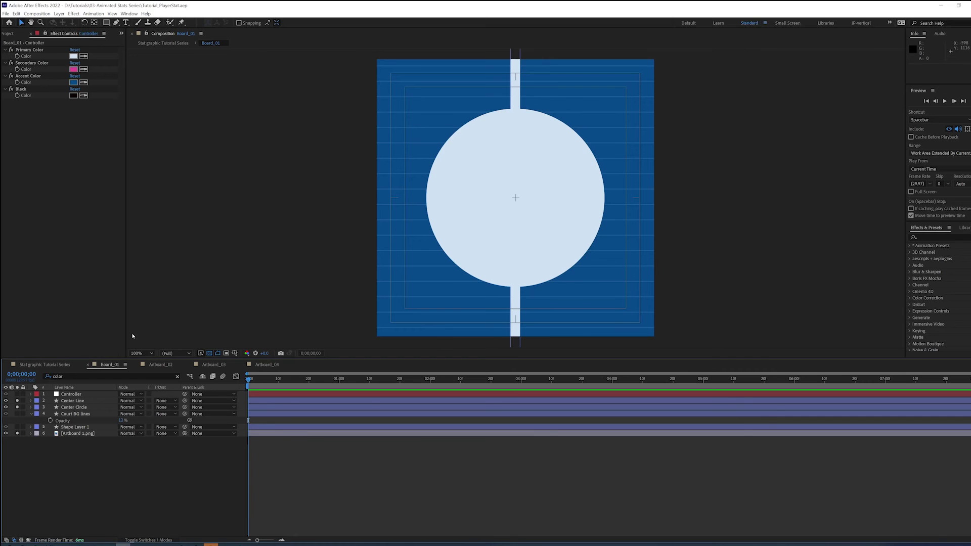
# Return to After Effects and create a project folder named Assets
pyautogui.click(11, 34)
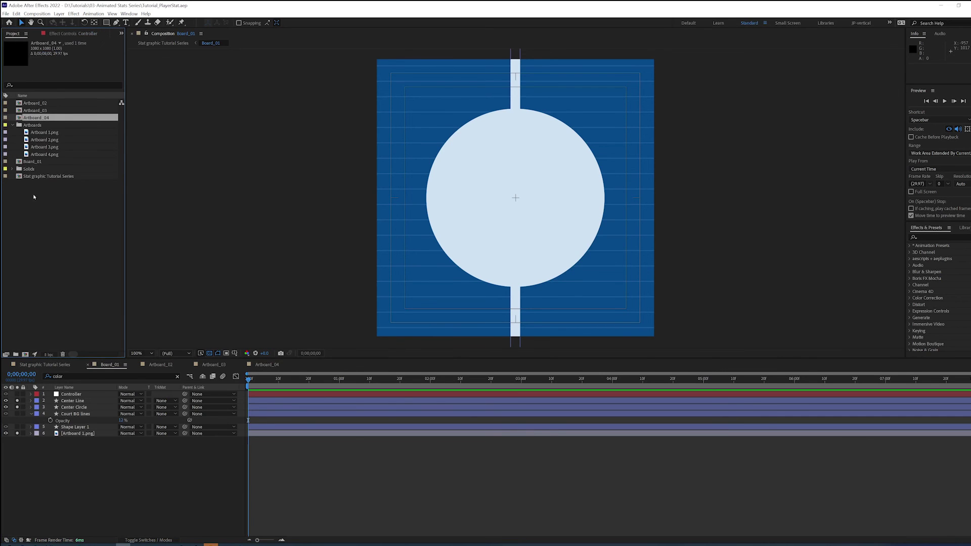
pyautogui.click(35, 225)
pyautogui.click(15, 354)
pyautogui.write('Assets')
pyautogui.press('Return')
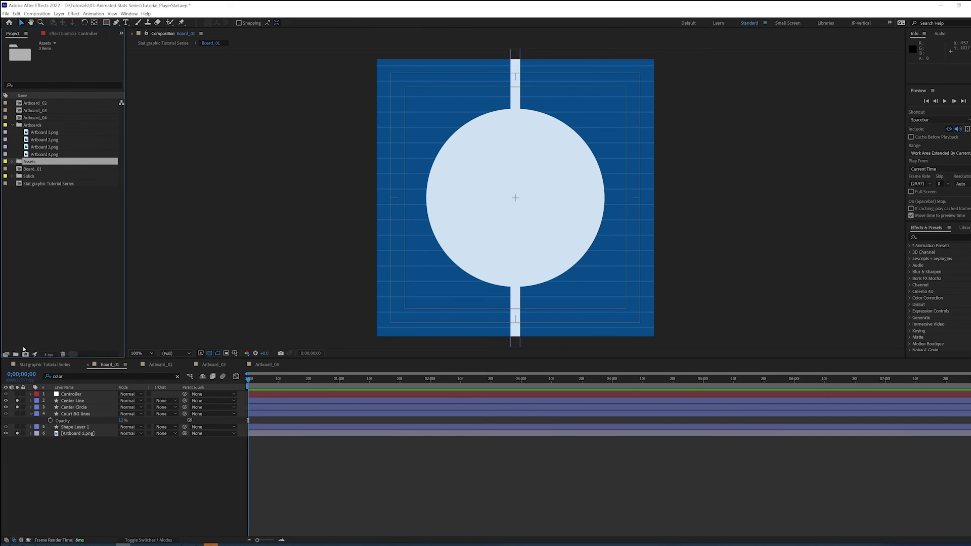
# Import BBall.png into the Assets folder and add it to the Board_01 timeline directly below the Controller layer
pyautogui.doubleClick(23, 349)
pyautogui.doubleClick(51, 176)
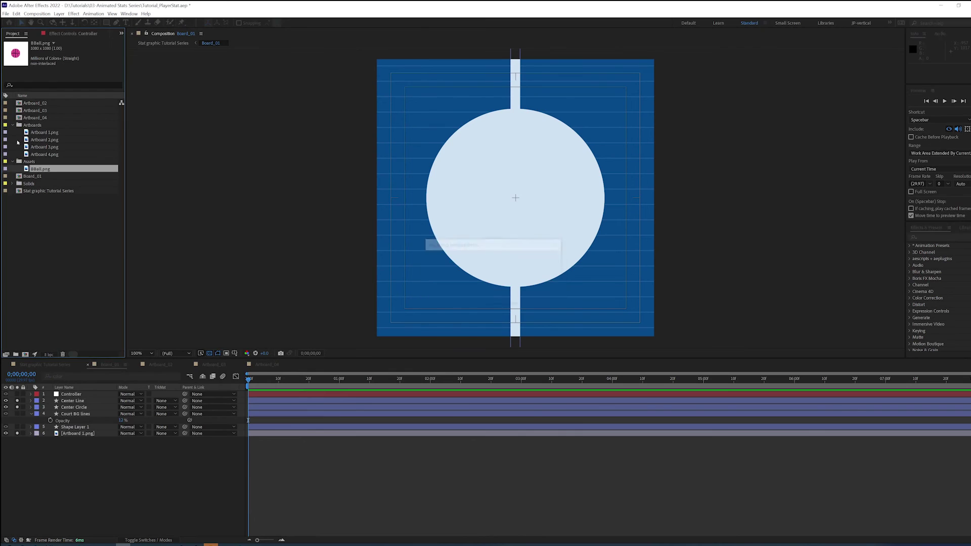
pyautogui.moveTo(42, 171); pyautogui.dragTo(71, 398)
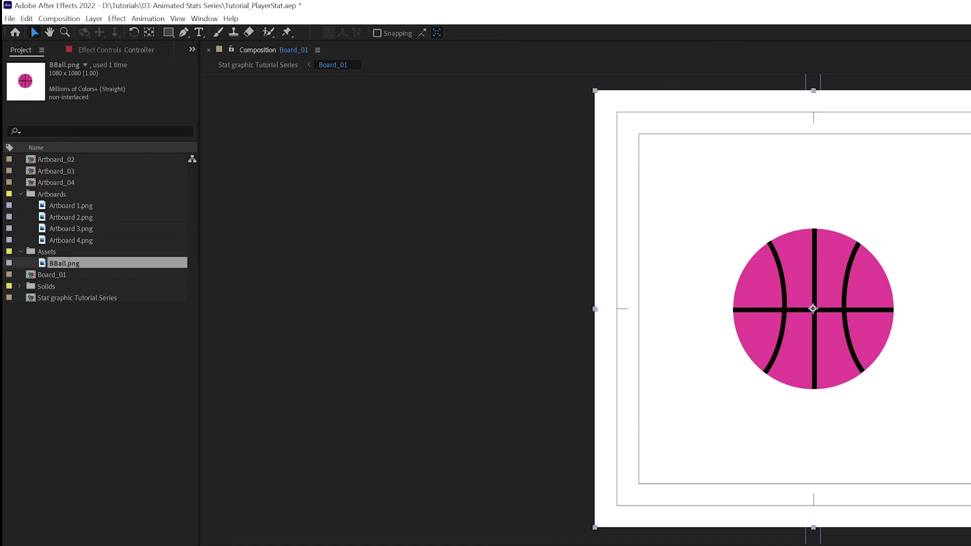
# Apply the Extract effect to the BBall.png layer and lower its white point to remove the white background around the ball
pyautogui.click(118, 19)
pyautogui.moveTo(135, 188)
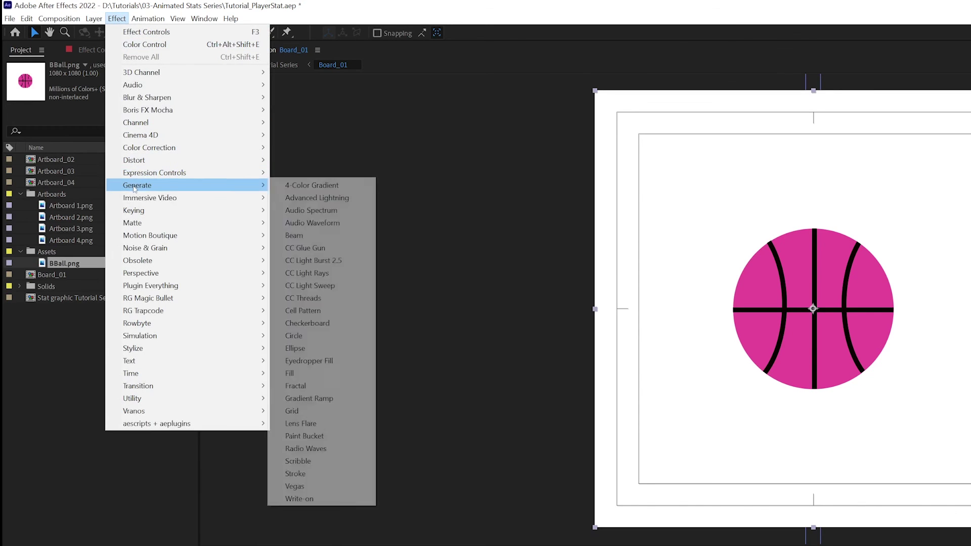
pyautogui.moveTo(147, 210)
pyautogui.click(296, 274)
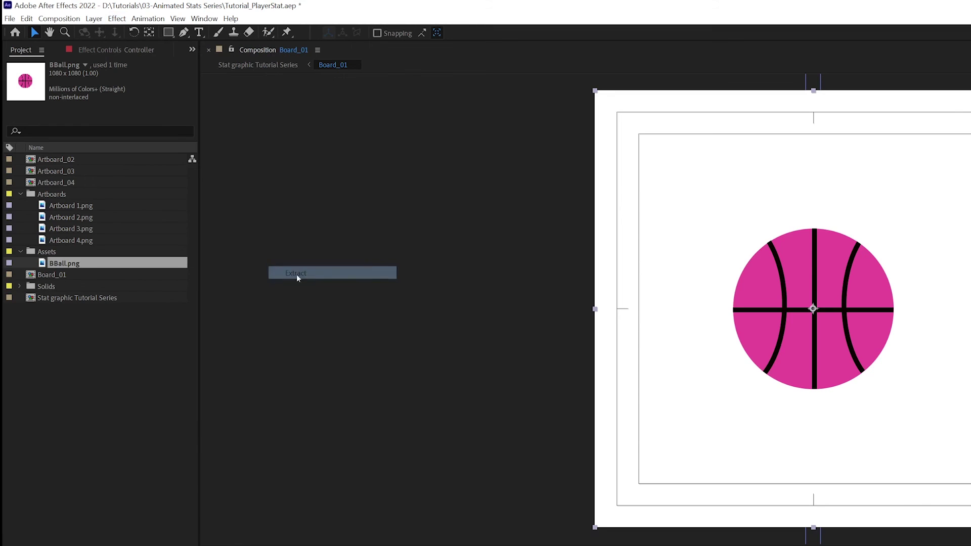
pyautogui.click(99, 51)
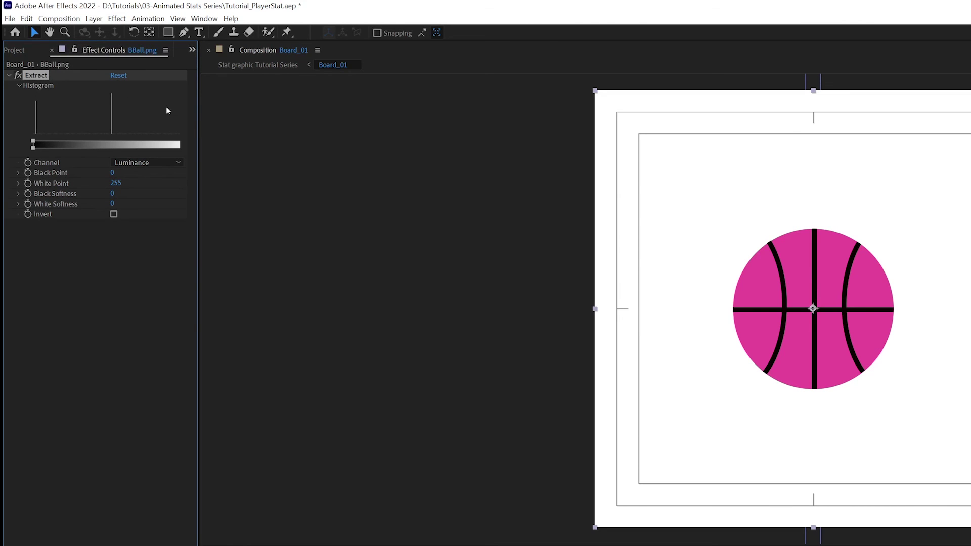
pyautogui.moveTo(200, 112); pyautogui.dragTo(238, 114)
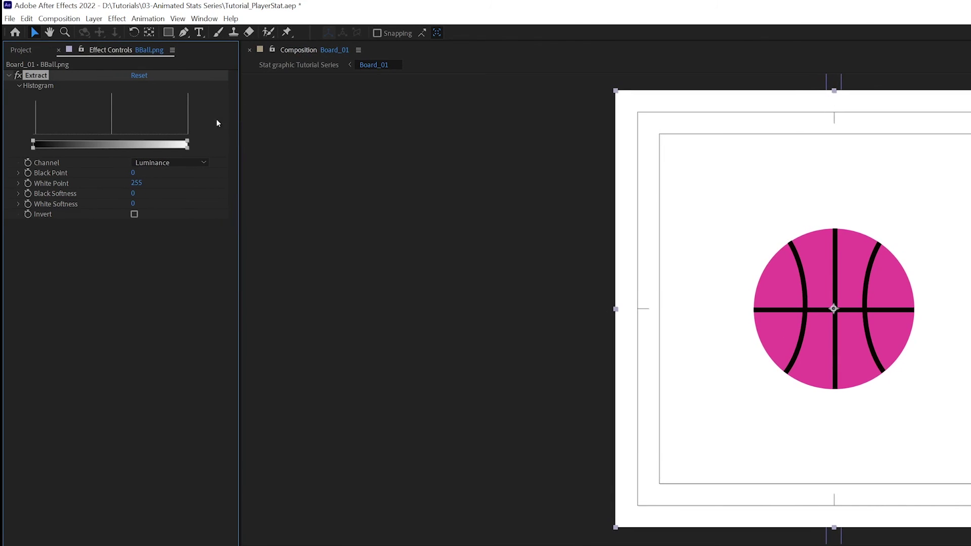
pyautogui.moveTo(181, 144); pyautogui.dragTo(155, 143)
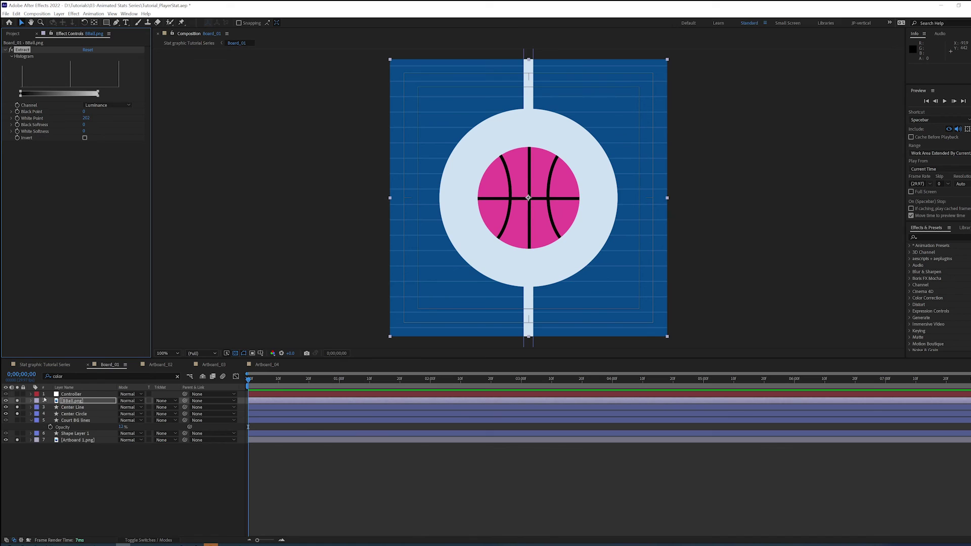
# Turn off solo for all Board_01 layers and clear the layer selection
pyautogui.moveTo(18, 407); pyautogui.dragTo(17, 440)
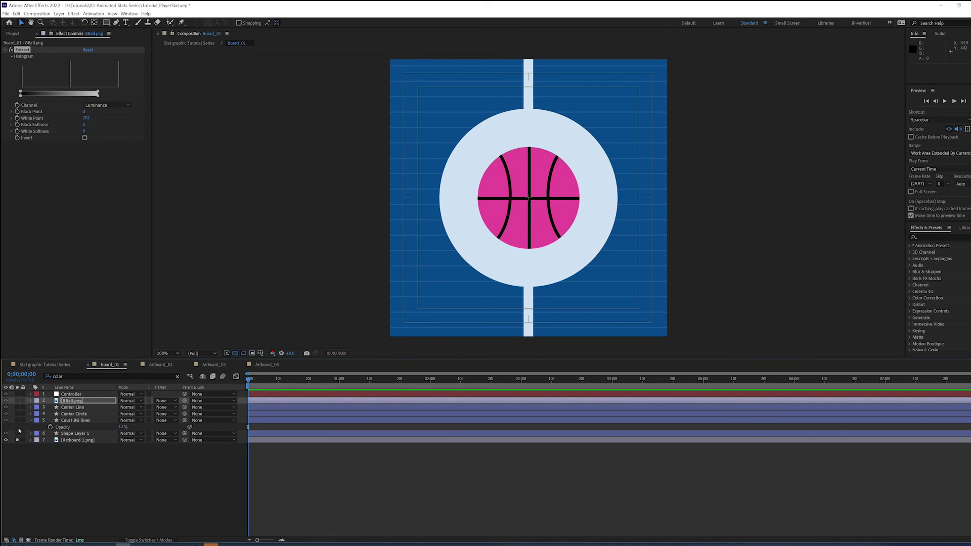
pyautogui.click(72, 453)
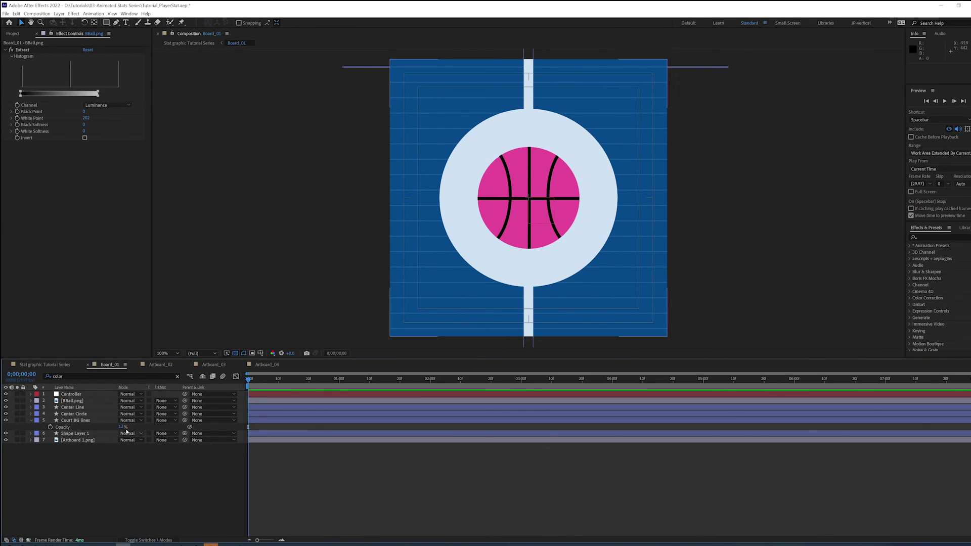
# Reveal the Rotation property of the BBall.png layer
pyautogui.click(114, 401)
pyautogui.press('r')
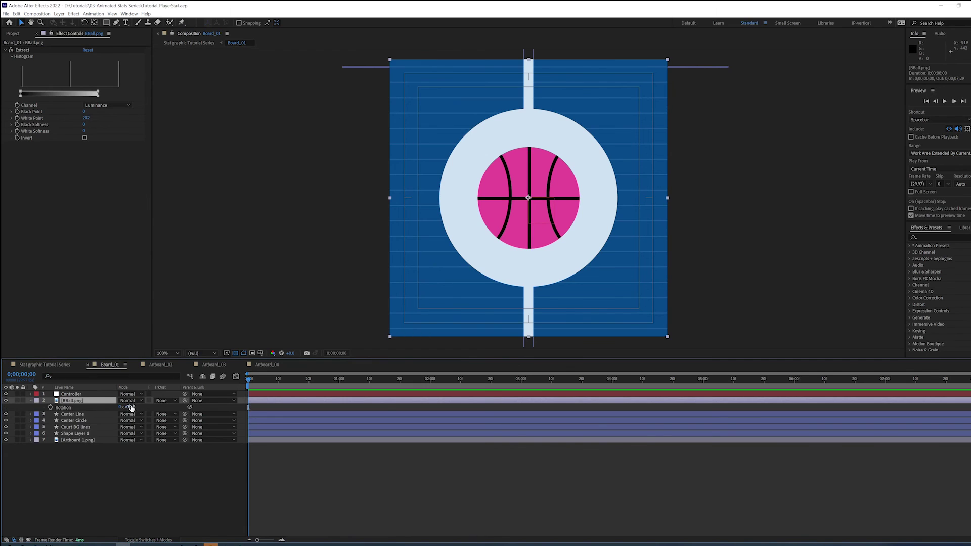